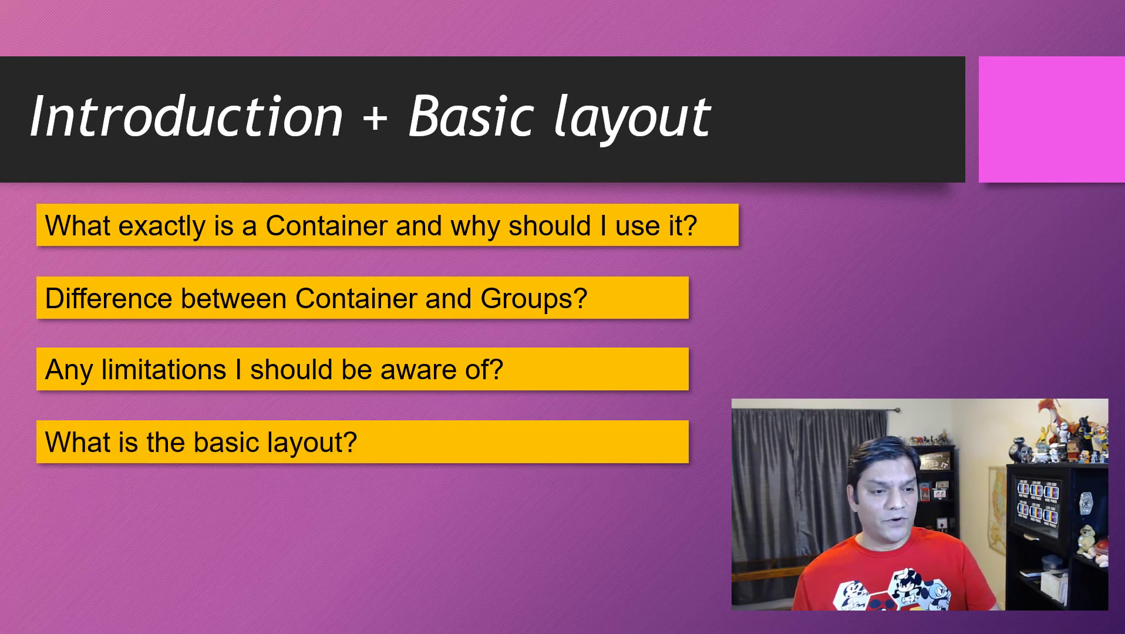
Leave the slide show and switch to the Container - Gallery + Controls app in Power Apps Studio.
key(Escape)
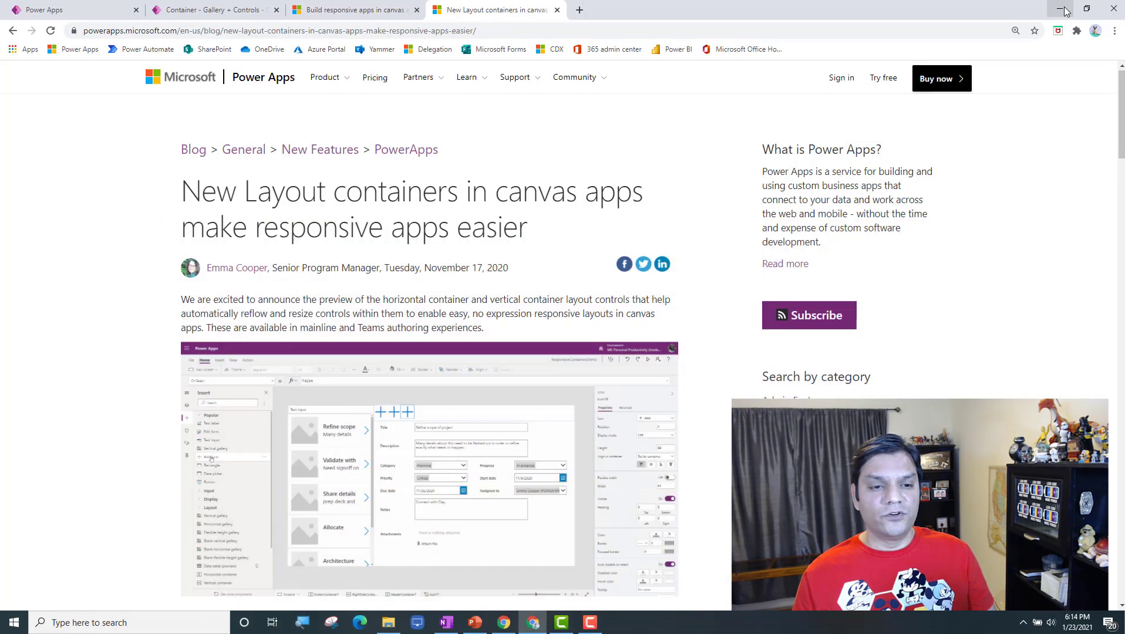
key(alt+Tab)
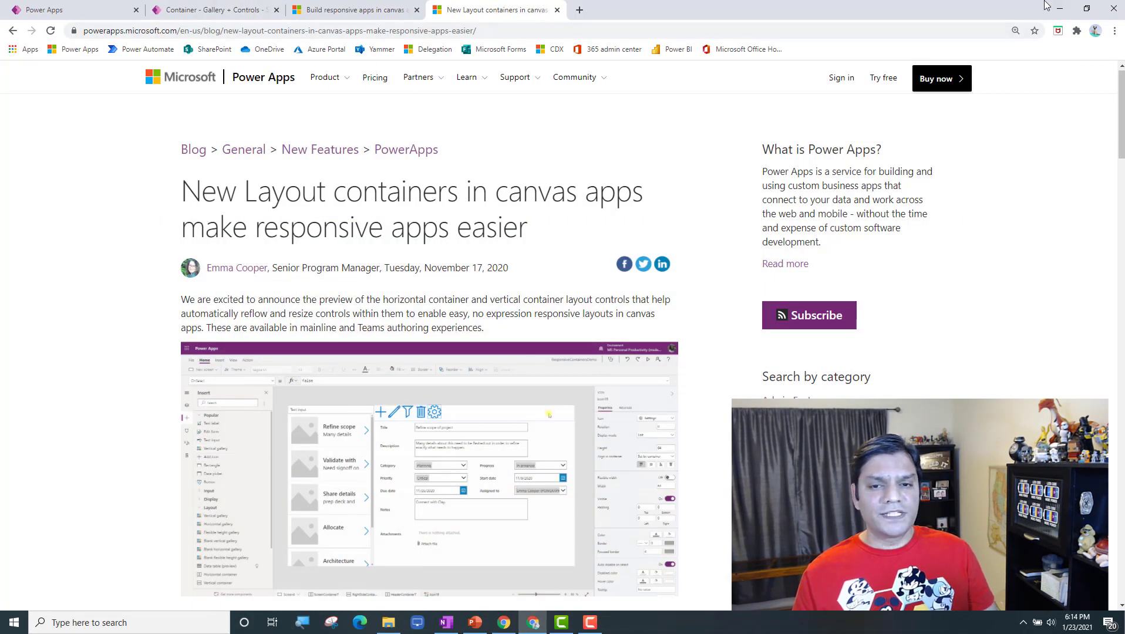
mouse_move(498, 627)
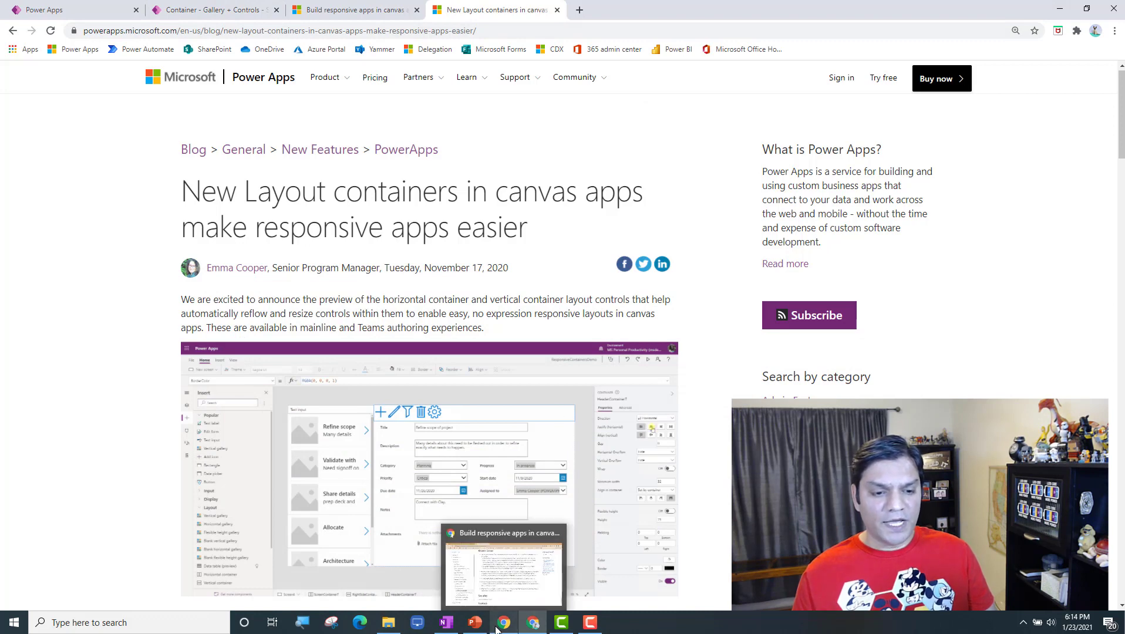
click(194, 10)
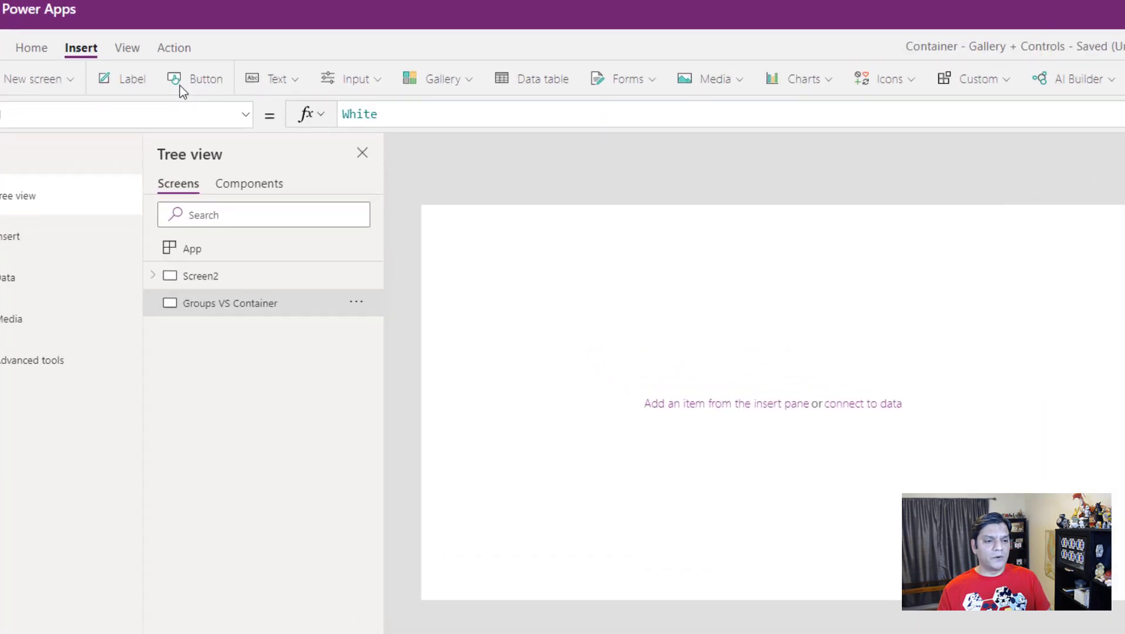
Add four buttons to the empty Groups VS Container screen.
click(171, 136)
click(171, 136)
click(184, 78)
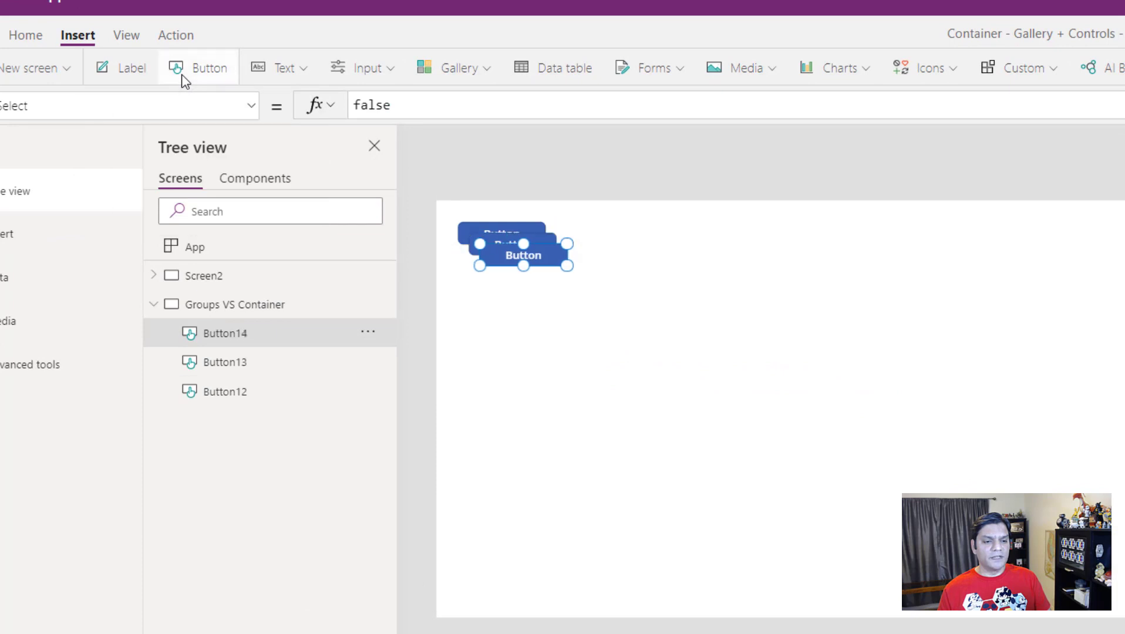
click(181, 74)
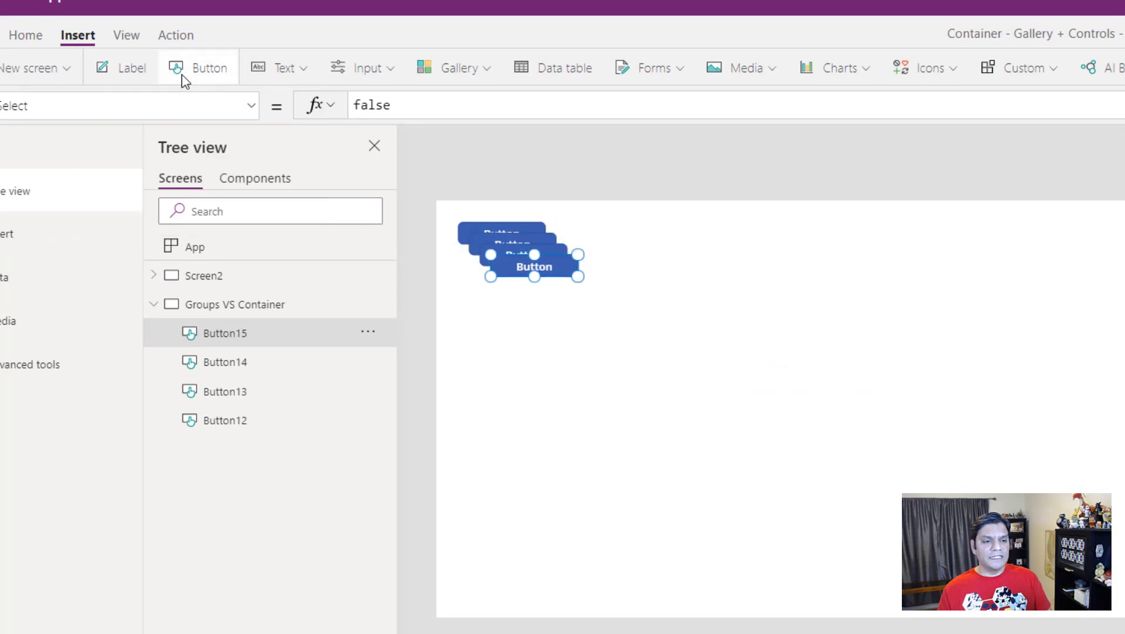
click(758, 453)
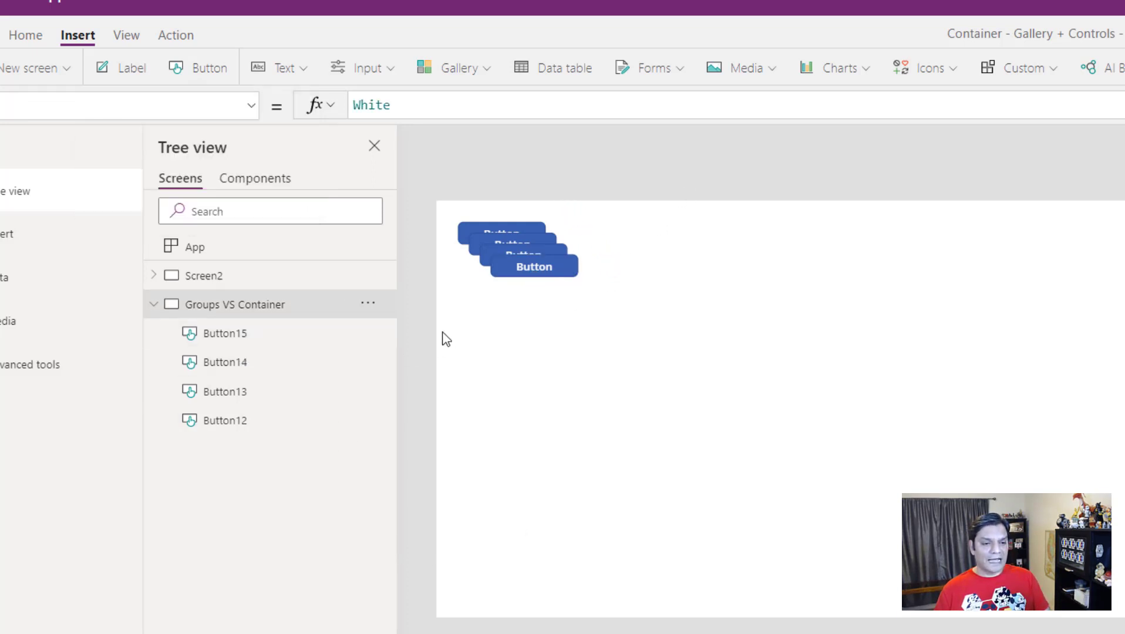
Combine all four buttons on the Groups VS Container screen into one group.
click(235, 336)
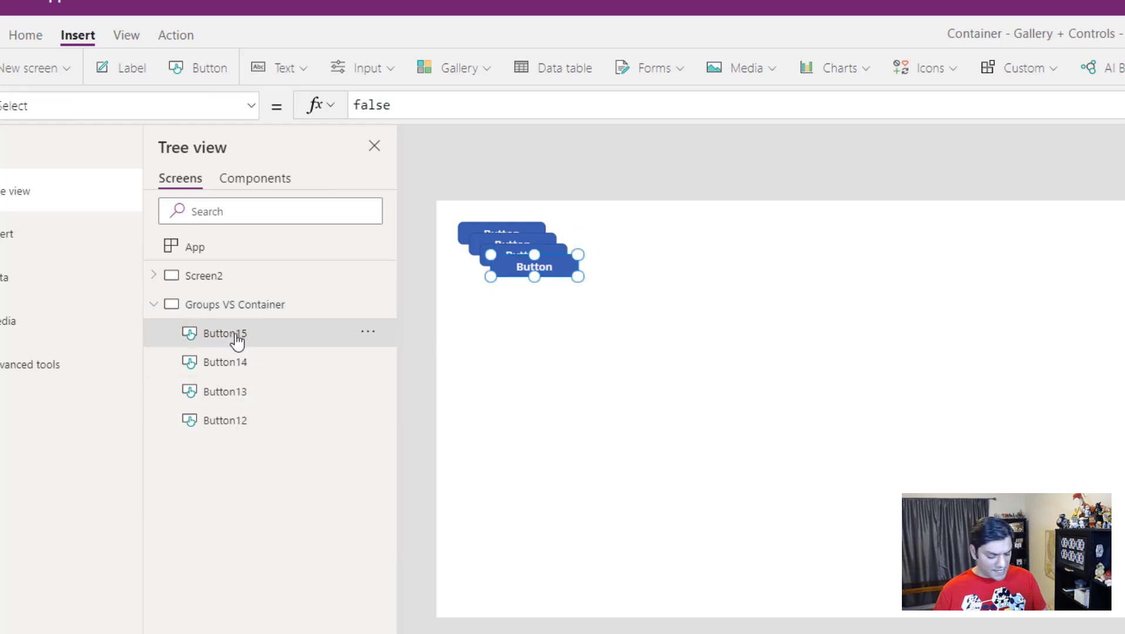
shift+click(245, 364)
shift+click(240, 391)
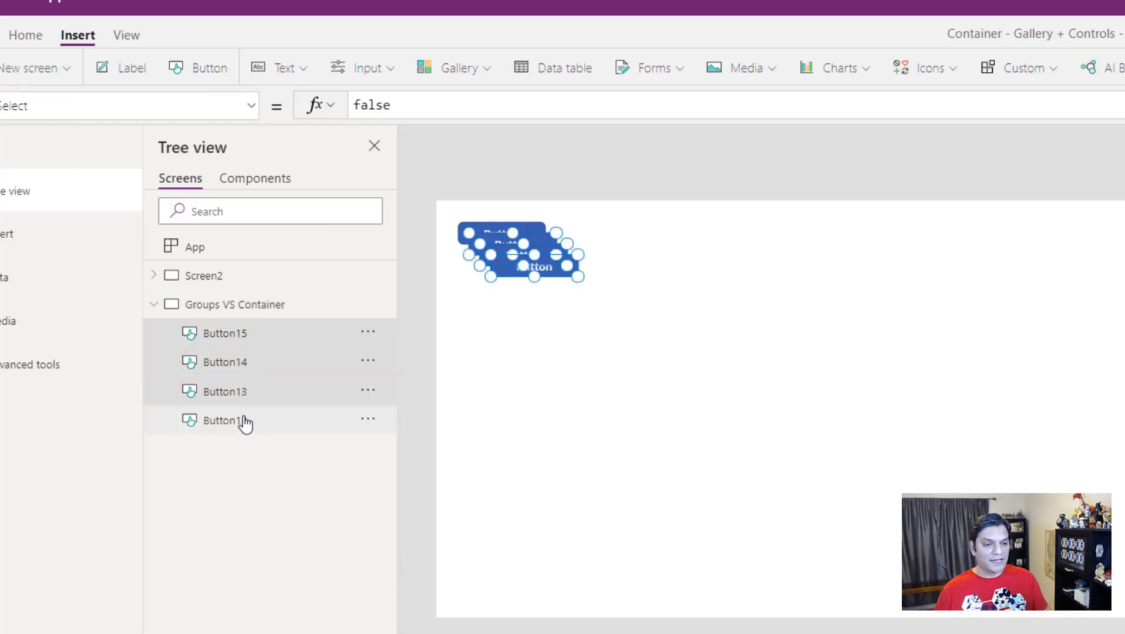
shift+click(244, 422)
right_click(257, 427)
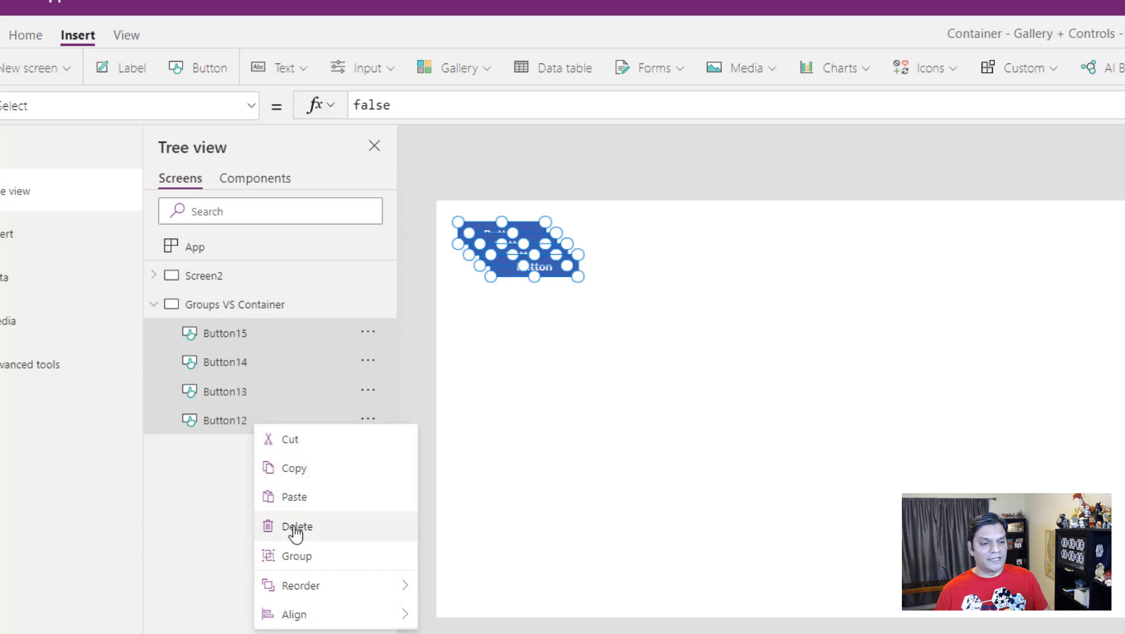
click(295, 557)
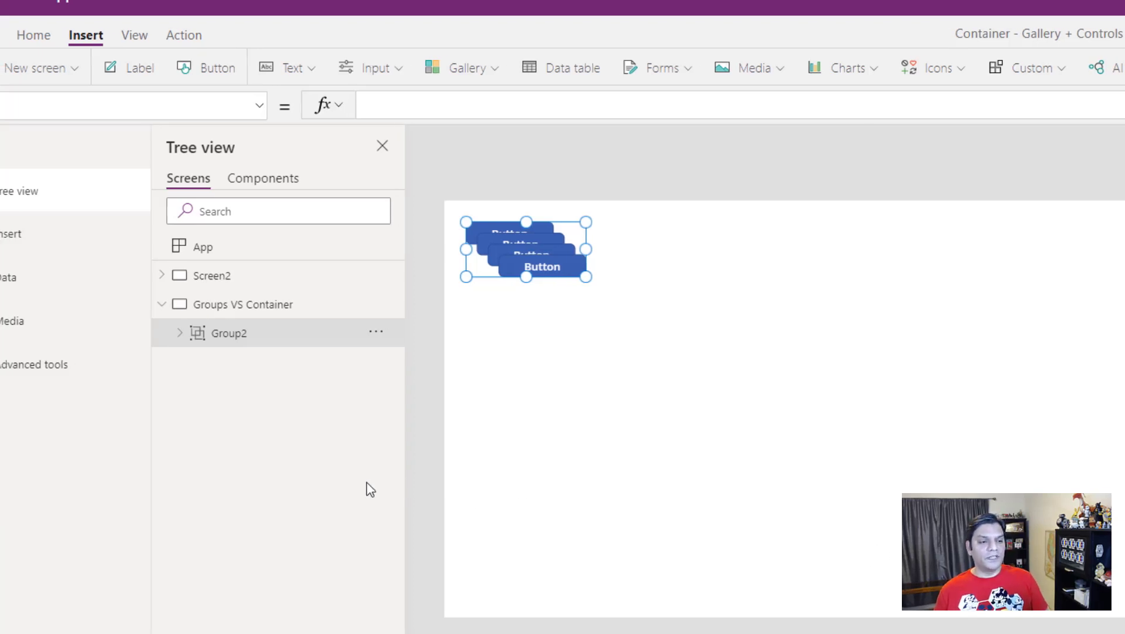
Insert a vertical container on the Groups VS Container screen, place it to the right of the button group and make it taller.
click(57, 236)
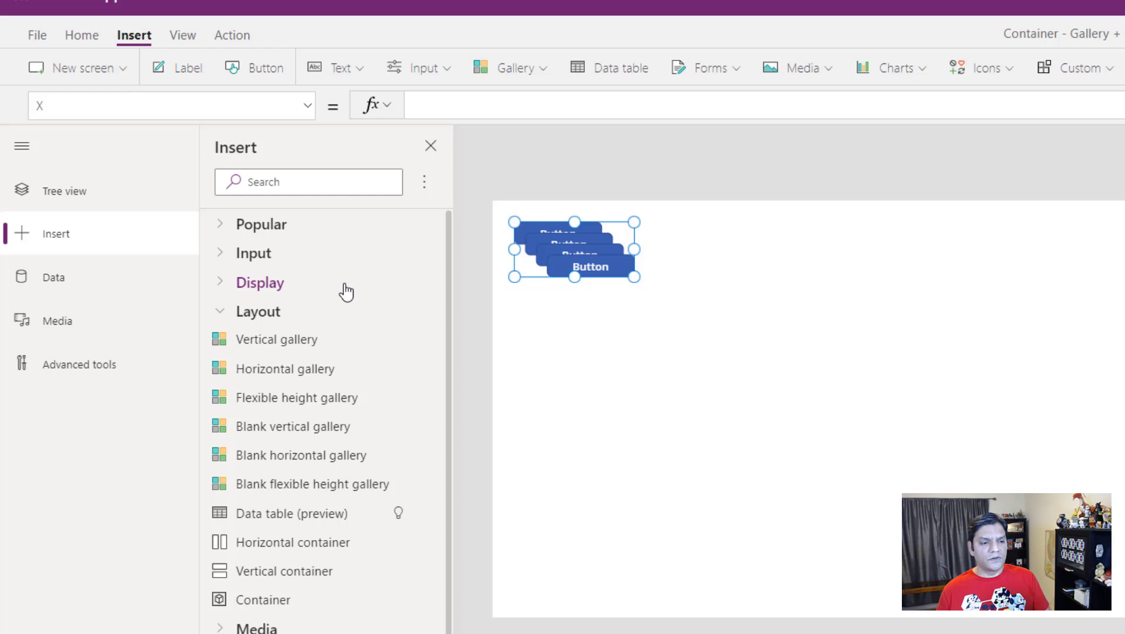
scroll(345, 292, down, 1)
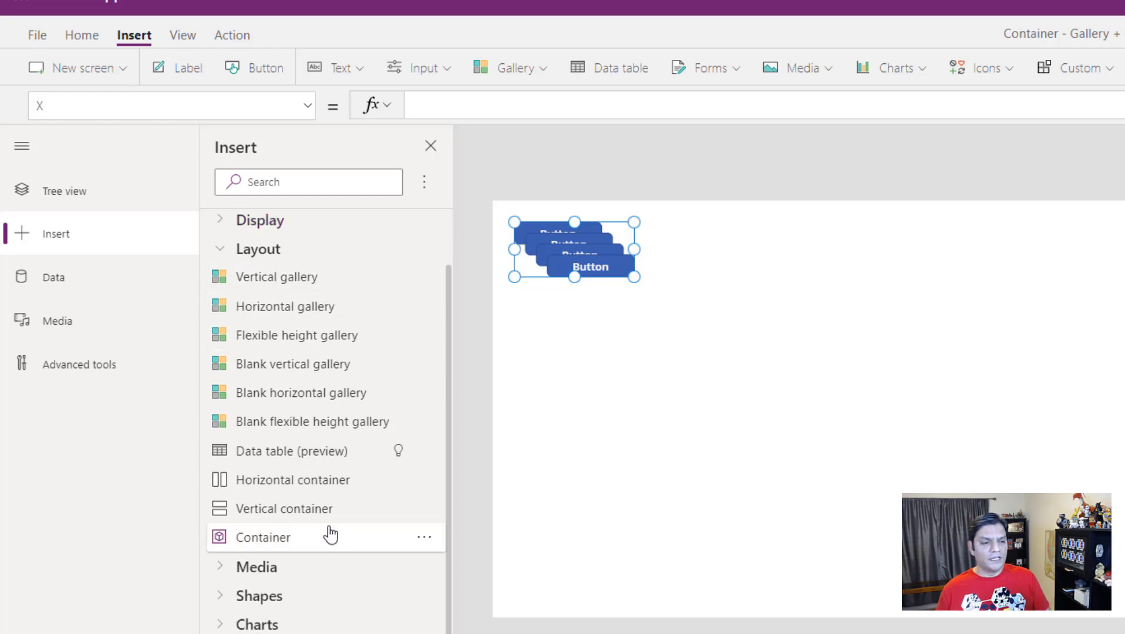
scroll(276, 394, up, 1)
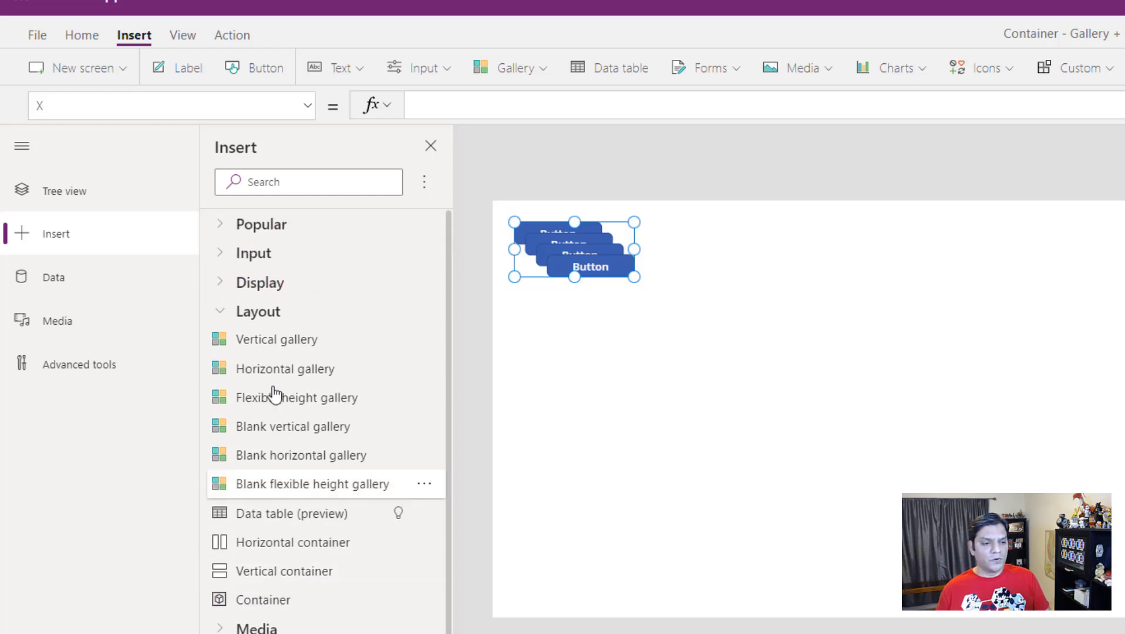
click(306, 574)
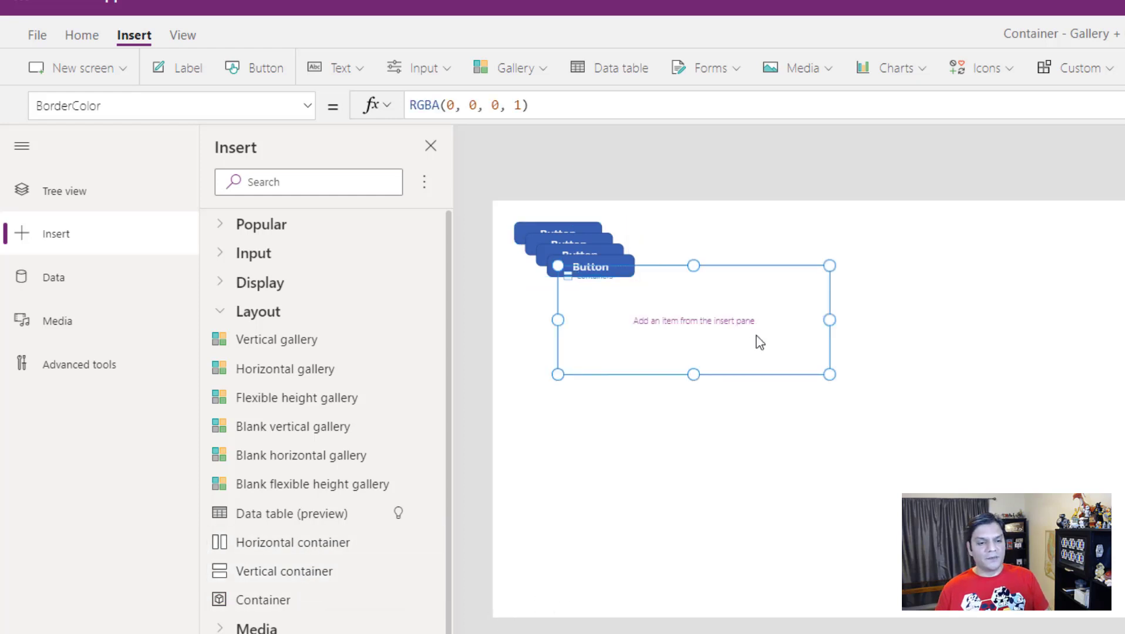
click(45, 196)
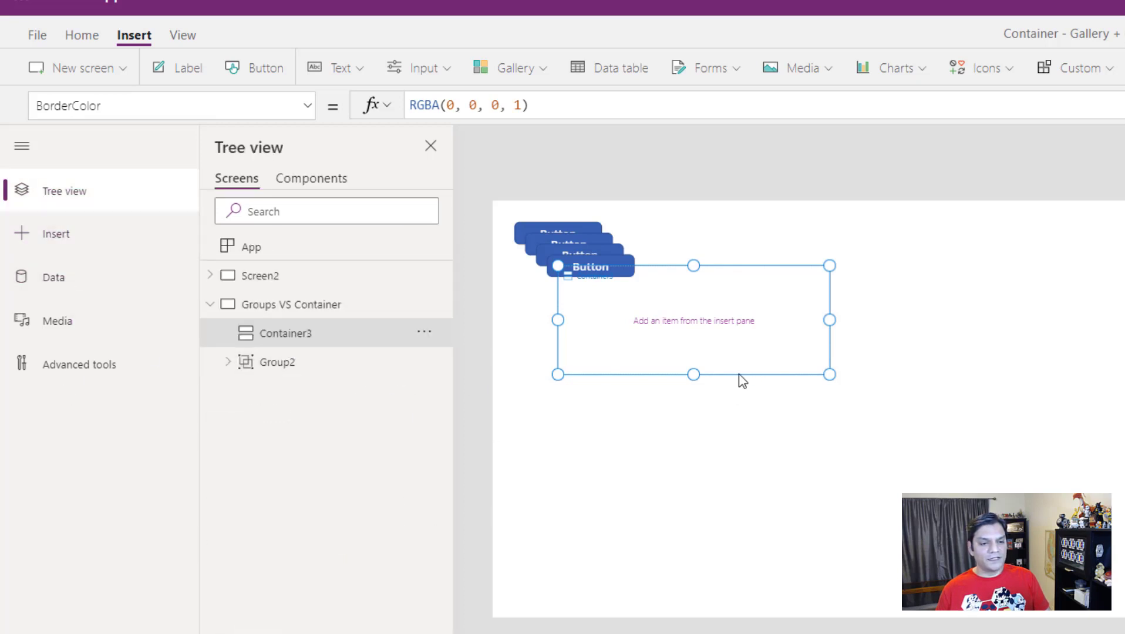
drag(739, 374, 910, 414)
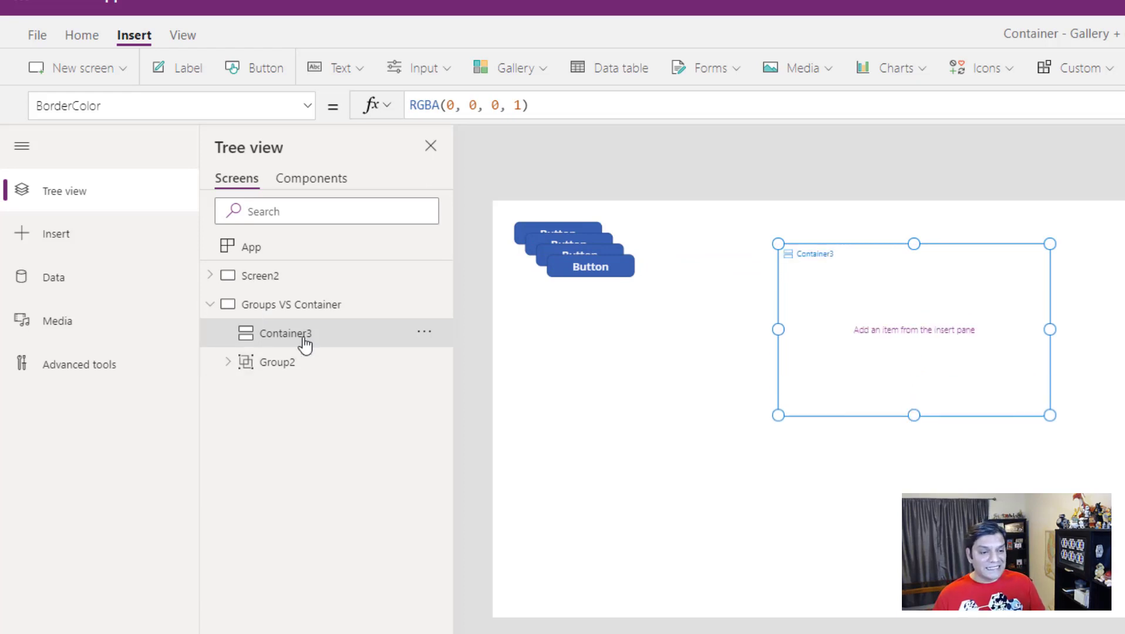
Add four buttons inside the vertical container.
click(279, 73)
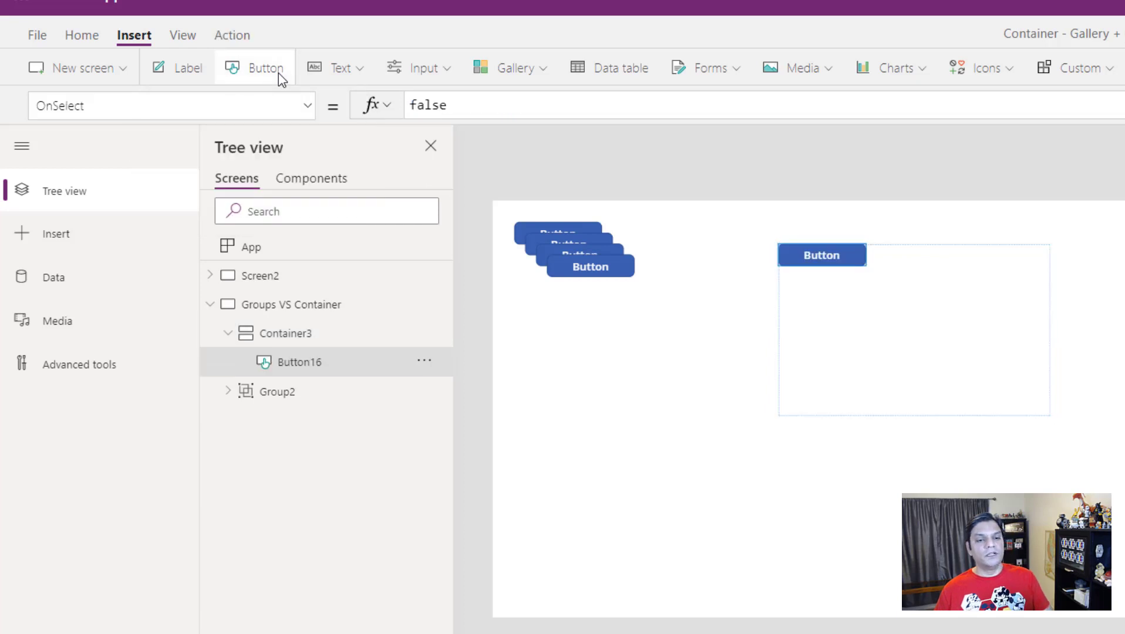
click(265, 71)
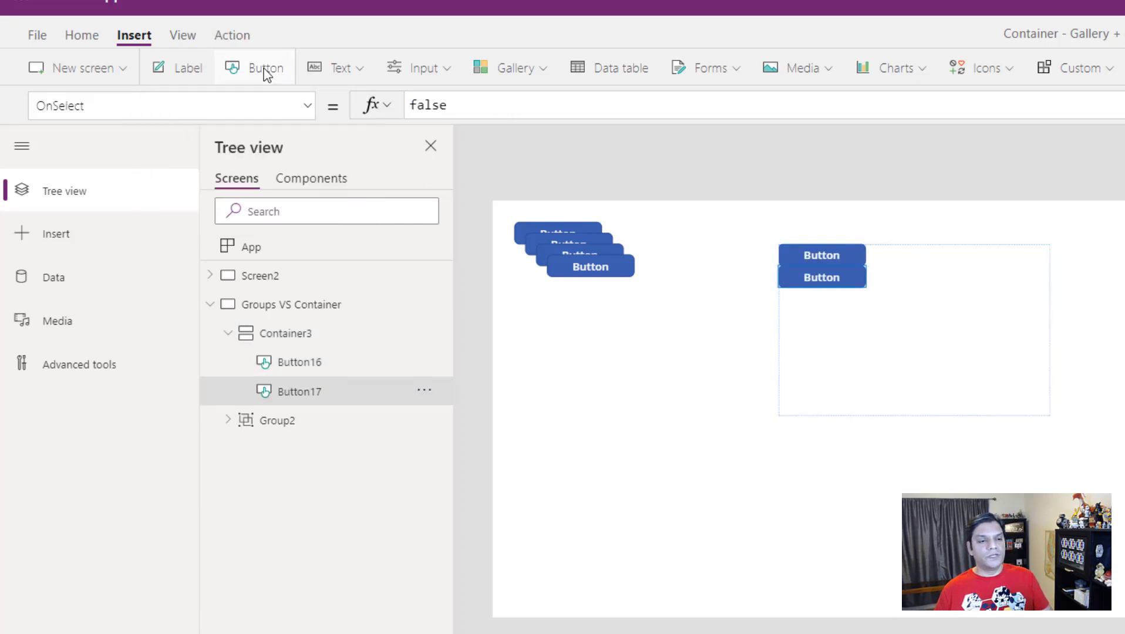
click(264, 71)
click(266, 73)
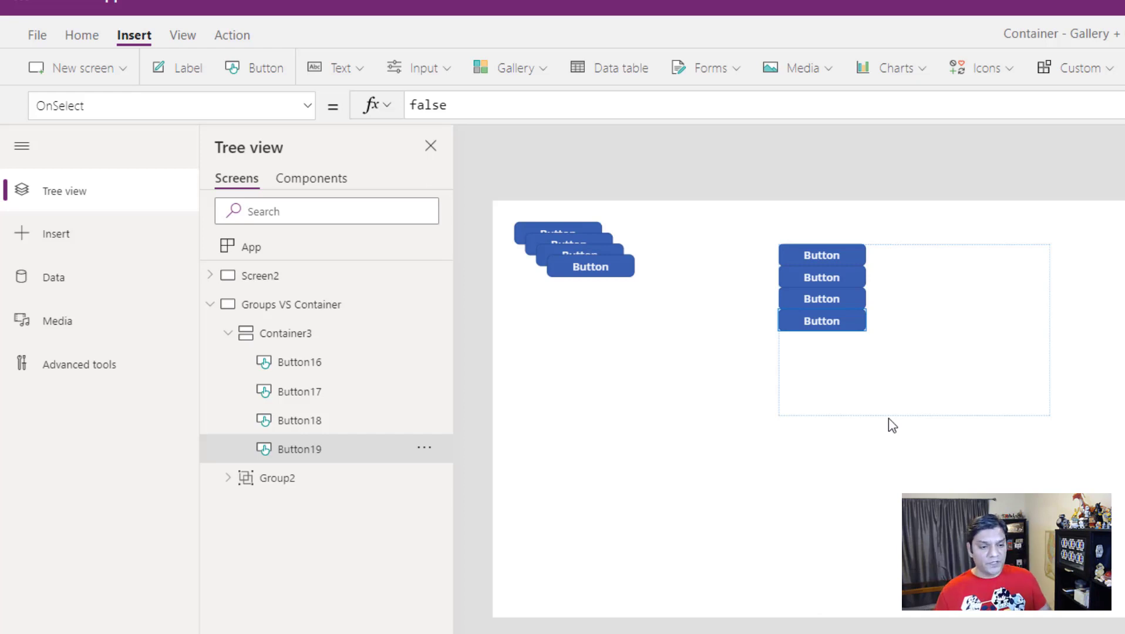
Try to add a fifth button to the group with the whole group selected, move it below the group and delete it.
click(571, 335)
click(603, 275)
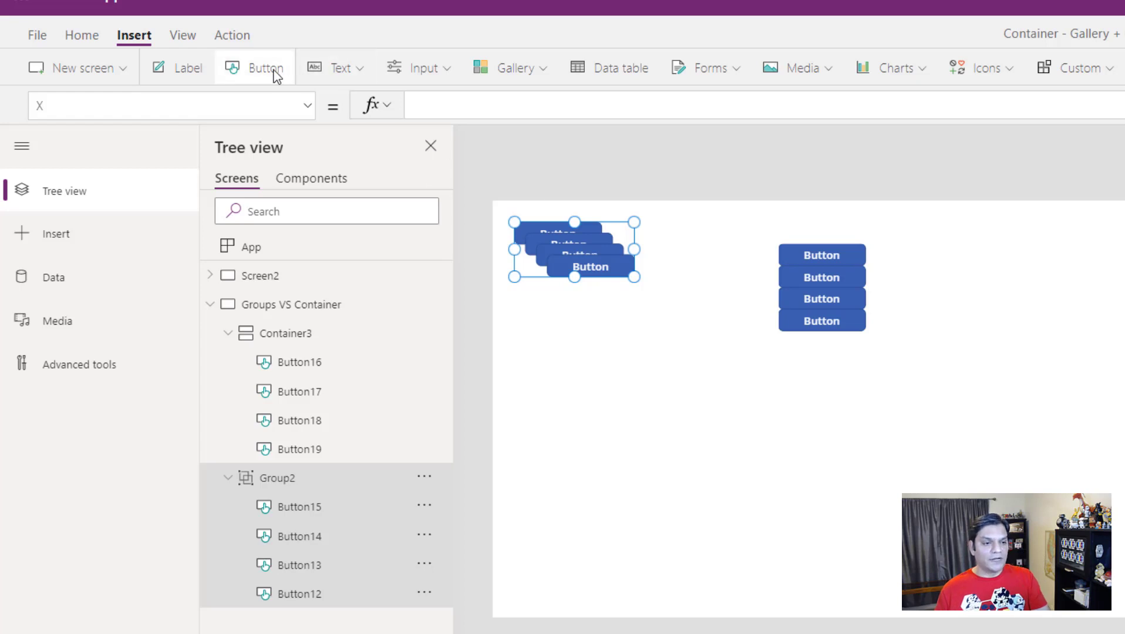
key(ctrl+v)
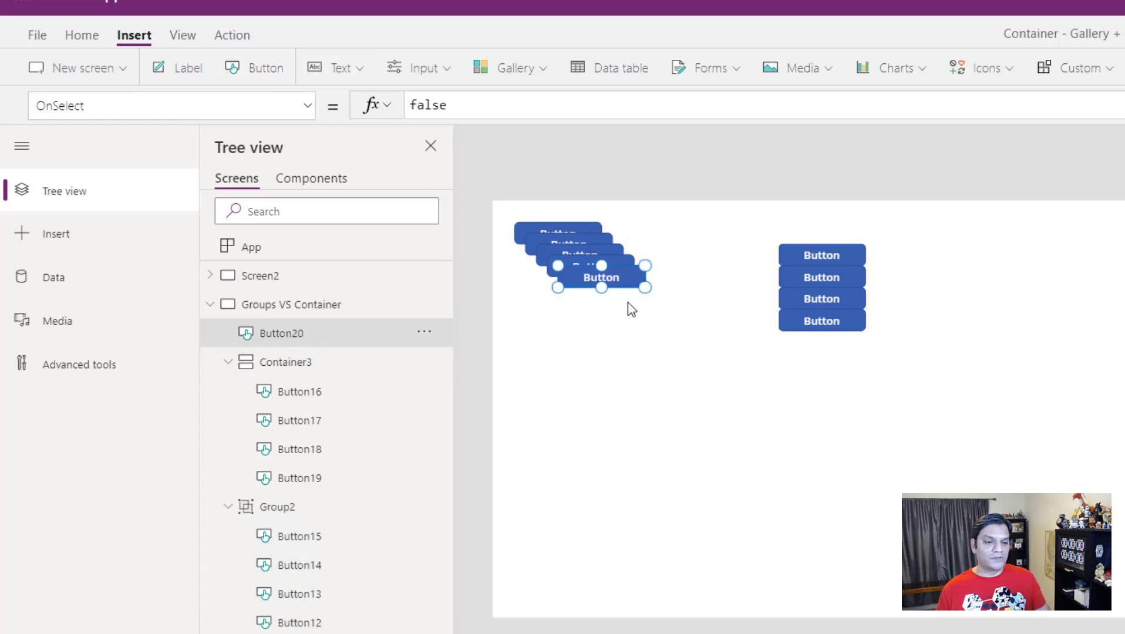
drag(626, 274, 629, 317)
drag(631, 380, 632, 382)
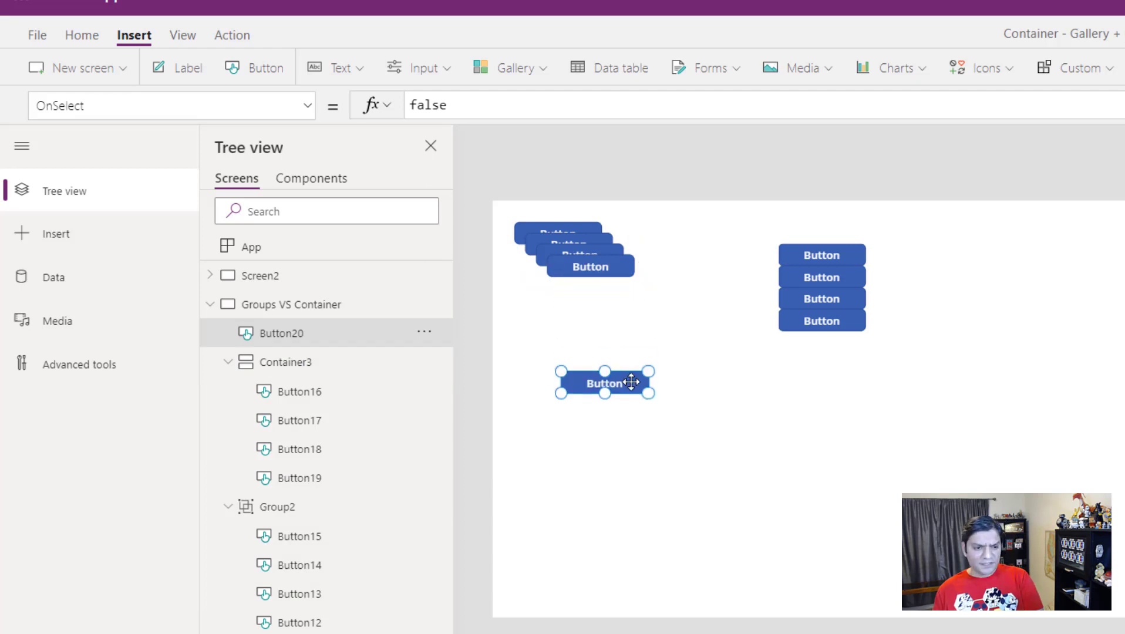
key(Delete)
Try to add a button to the group with its member Button13 selected, move it below the group and delete it.
click(295, 570)
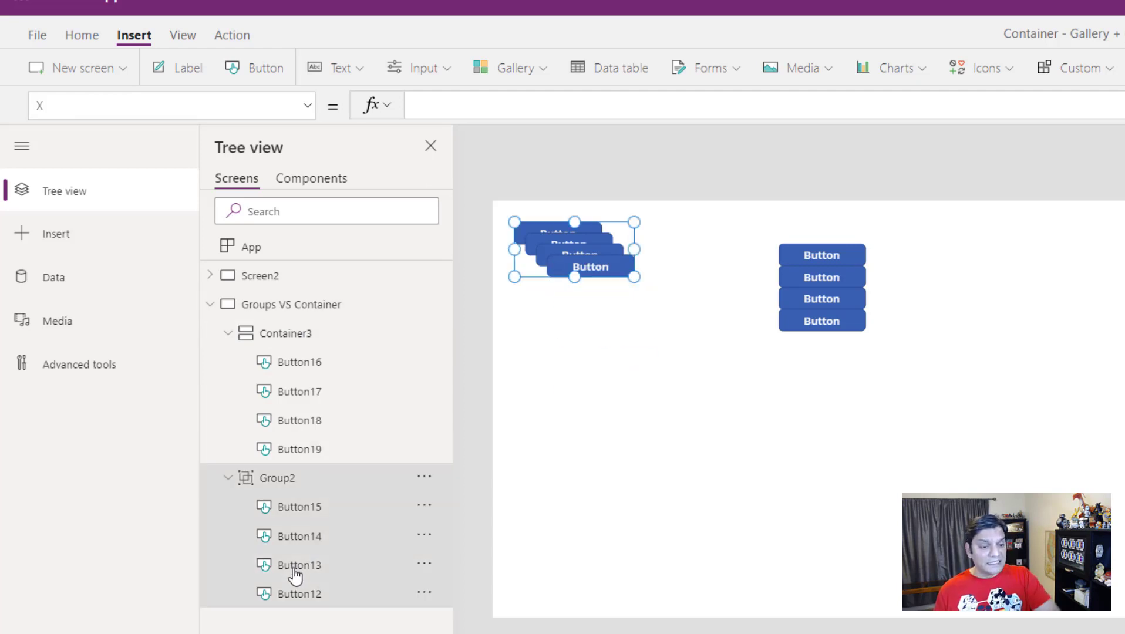
click(295, 571)
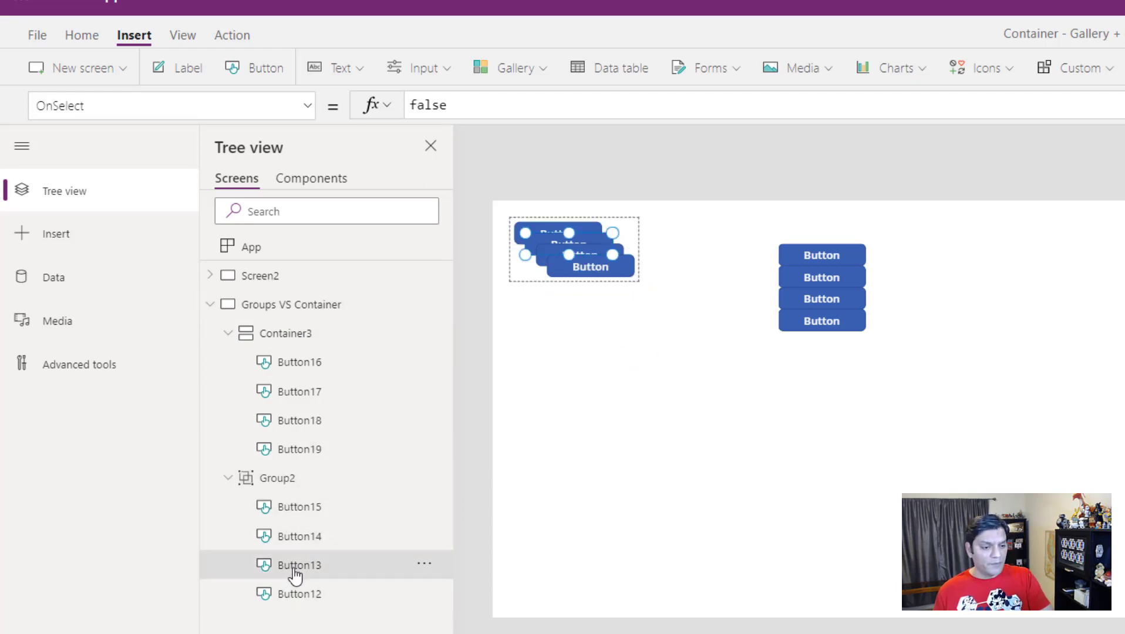
click(277, 76)
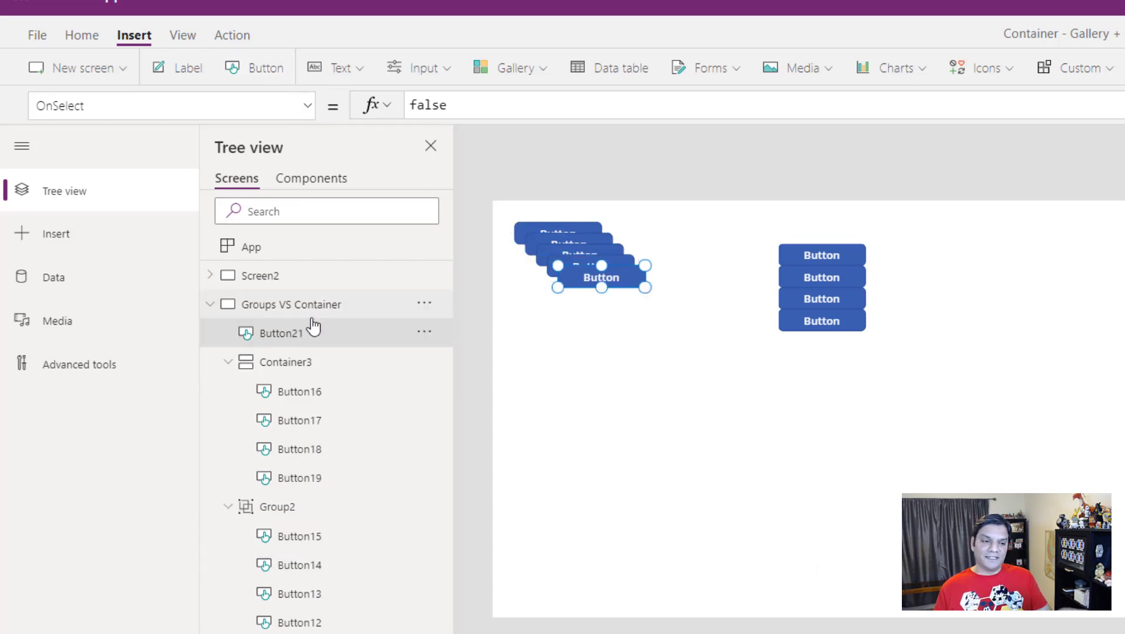
drag(617, 278, 619, 354)
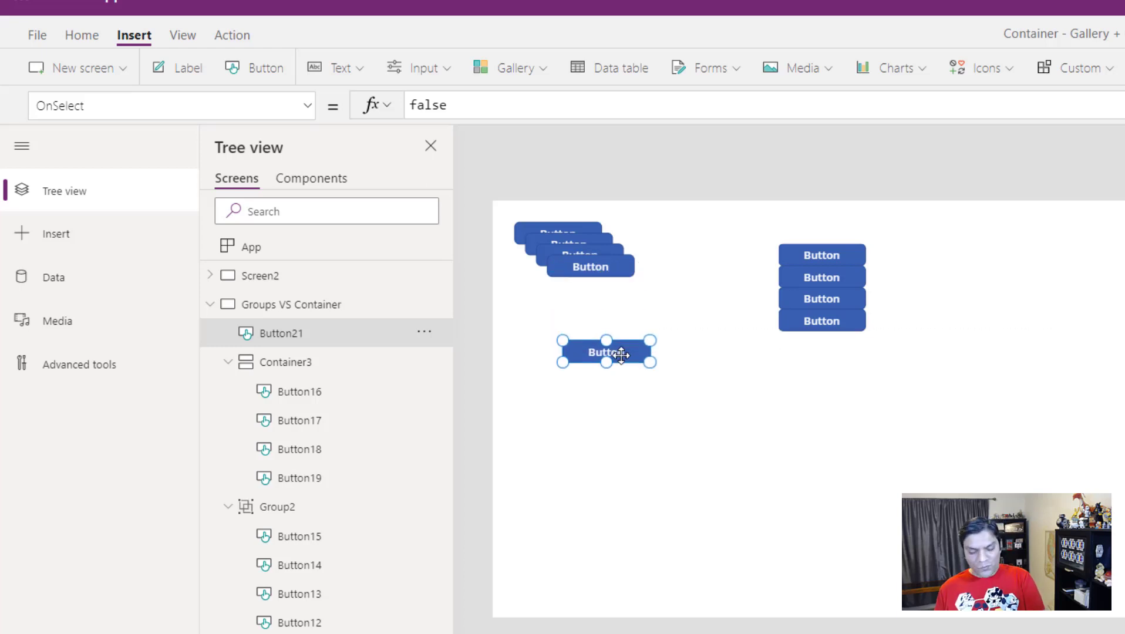
key(Delete)
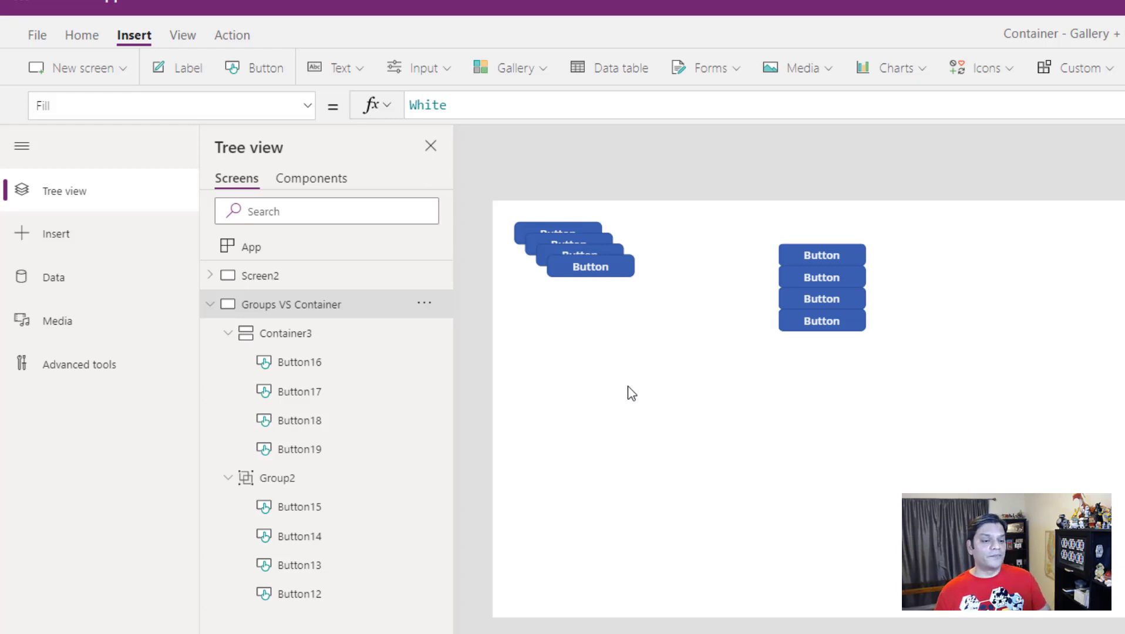
Add a fifth button inside the vertical container.
click(846, 358)
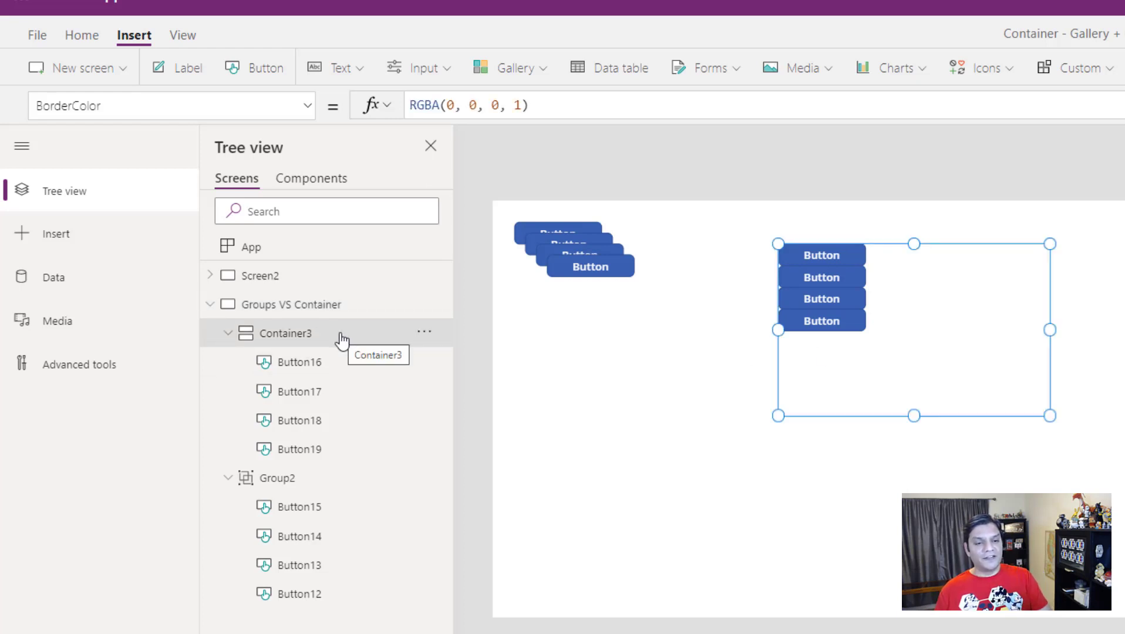
click(269, 79)
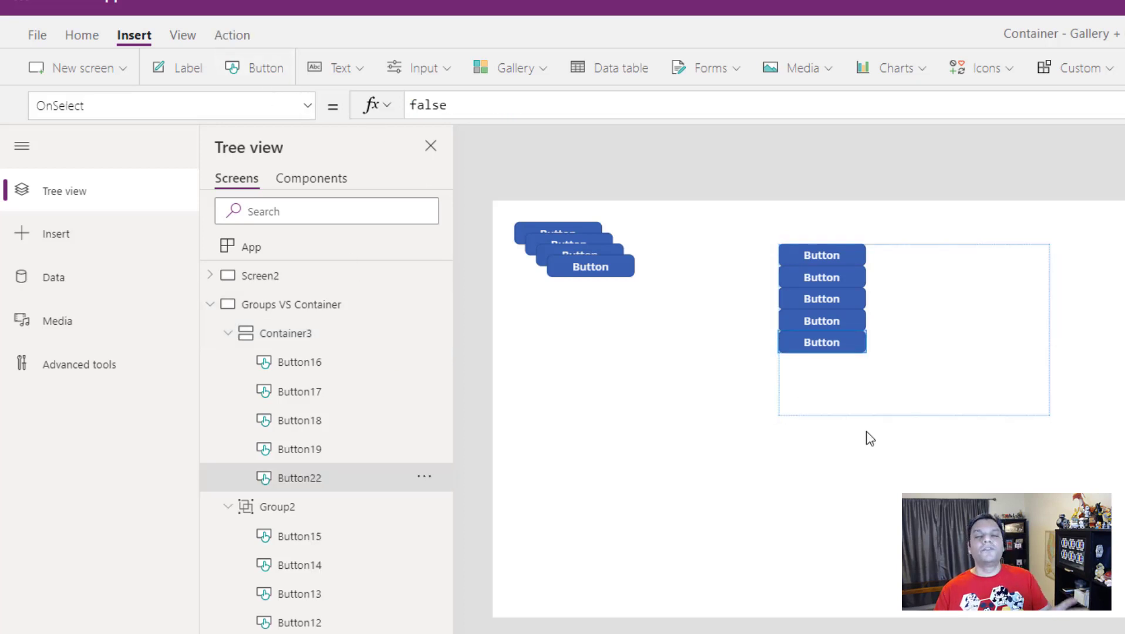
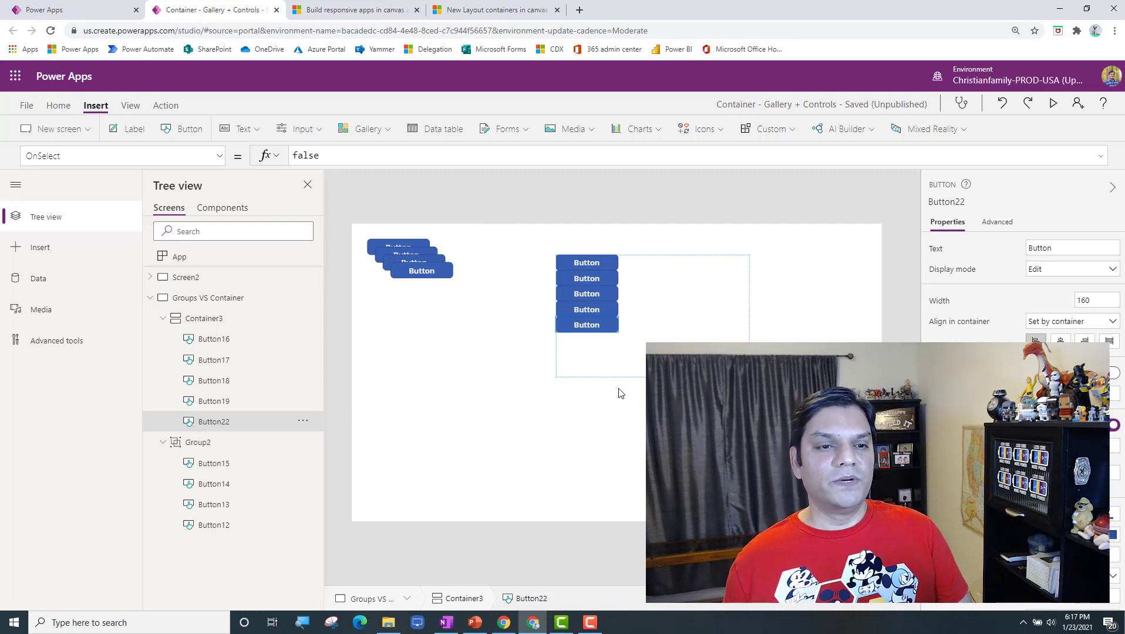
Examine the auto-layout container section and its example steps in the Build responsive apps documentation.
click(362, 11)
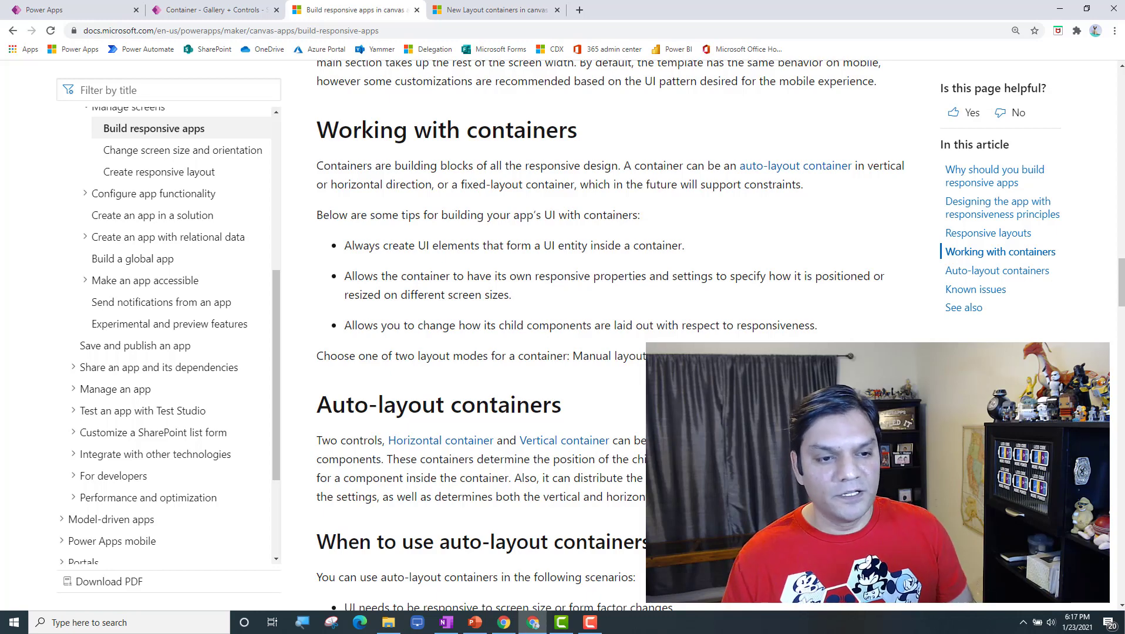
scroll(608, 338, down, 14)
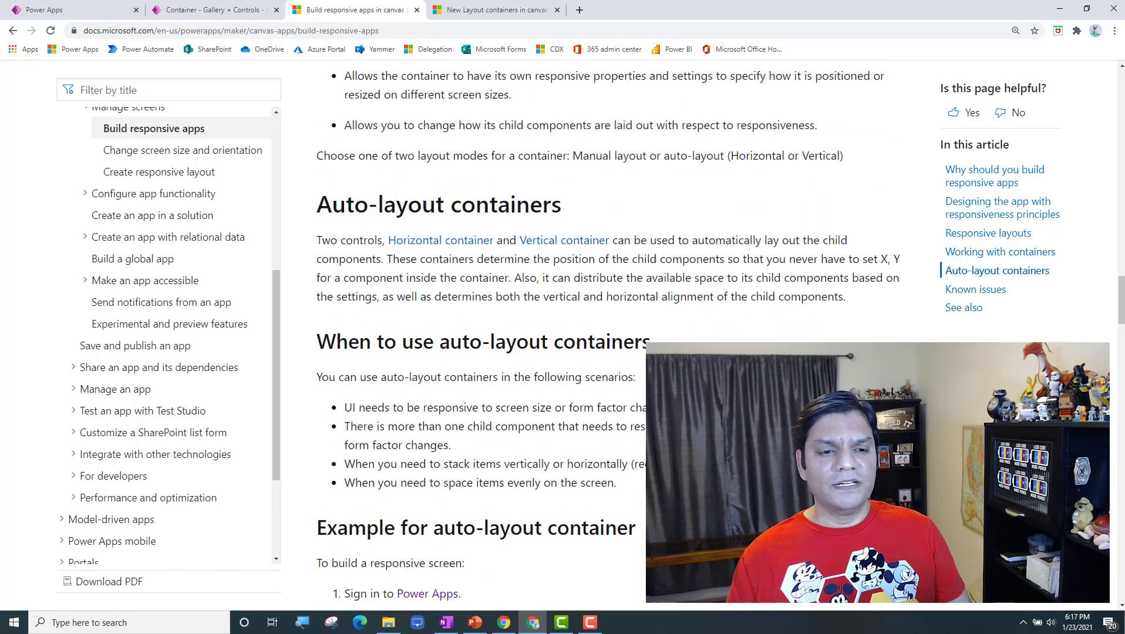
scroll(608, 339, down, 20)
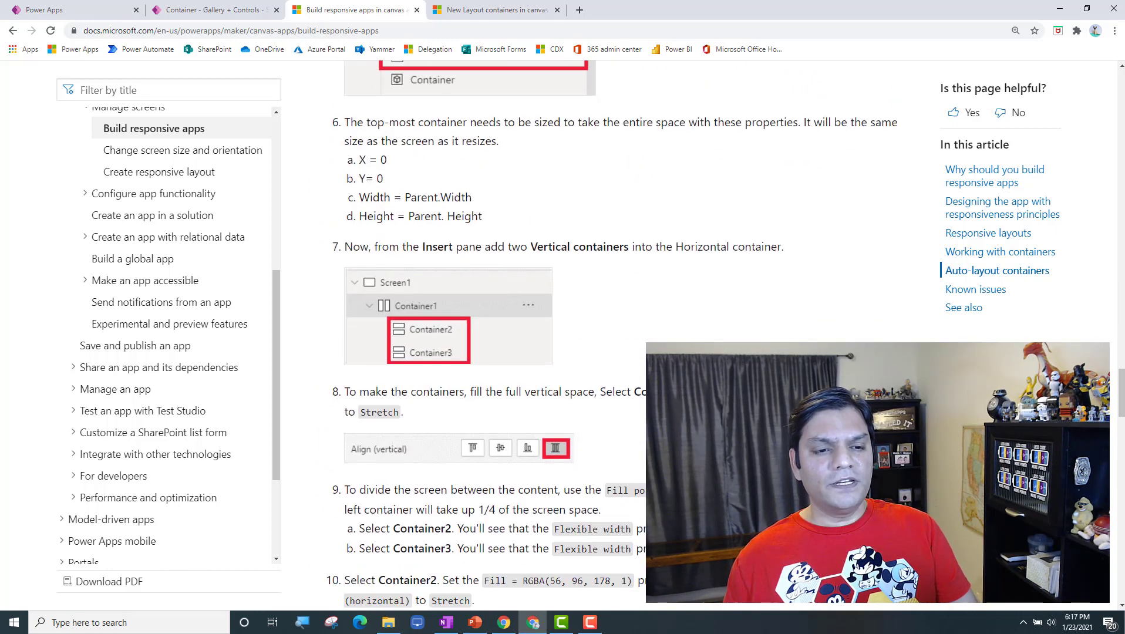
scroll(608, 338, down, 20)
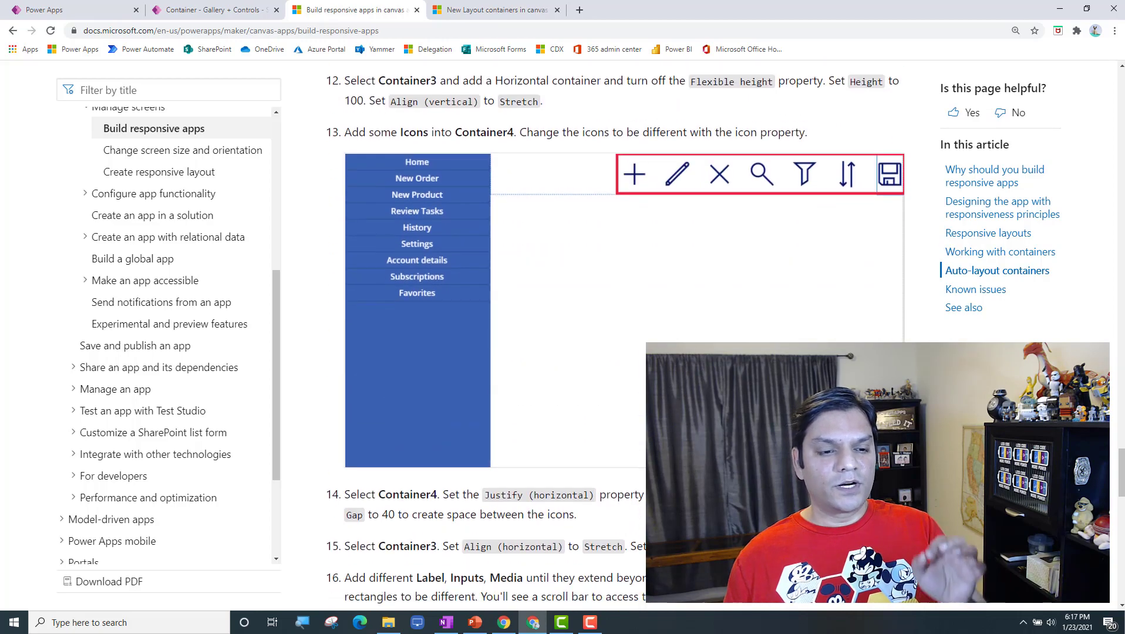
Read the Known issues section of the Build responsive apps documentation.
scroll(675, 445, down, 1)
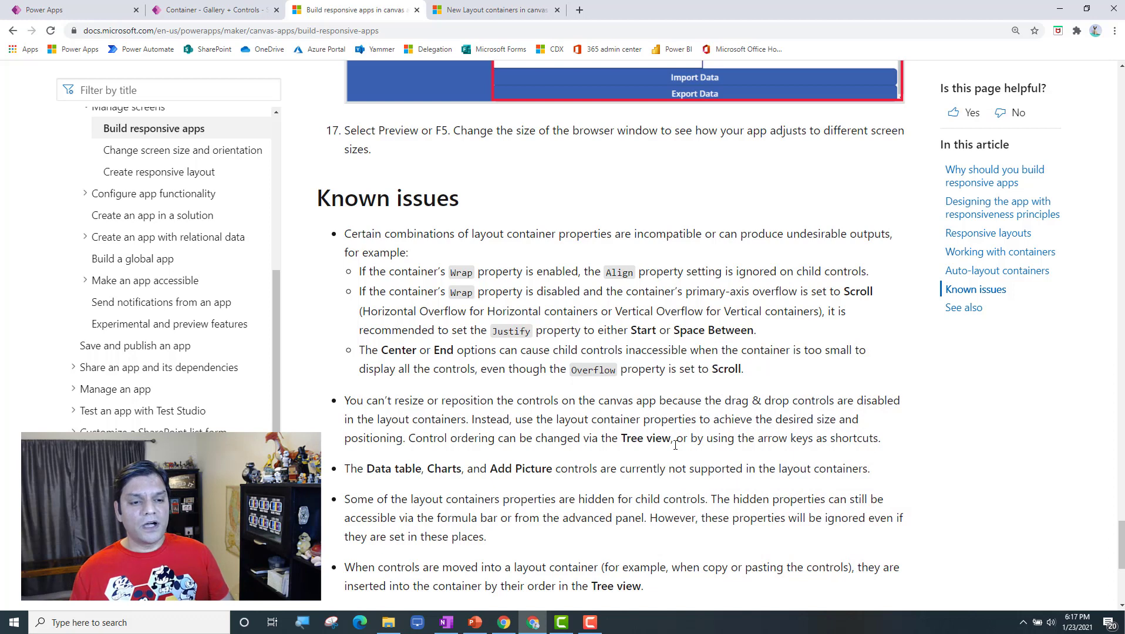
scroll(675, 445, down, 1)
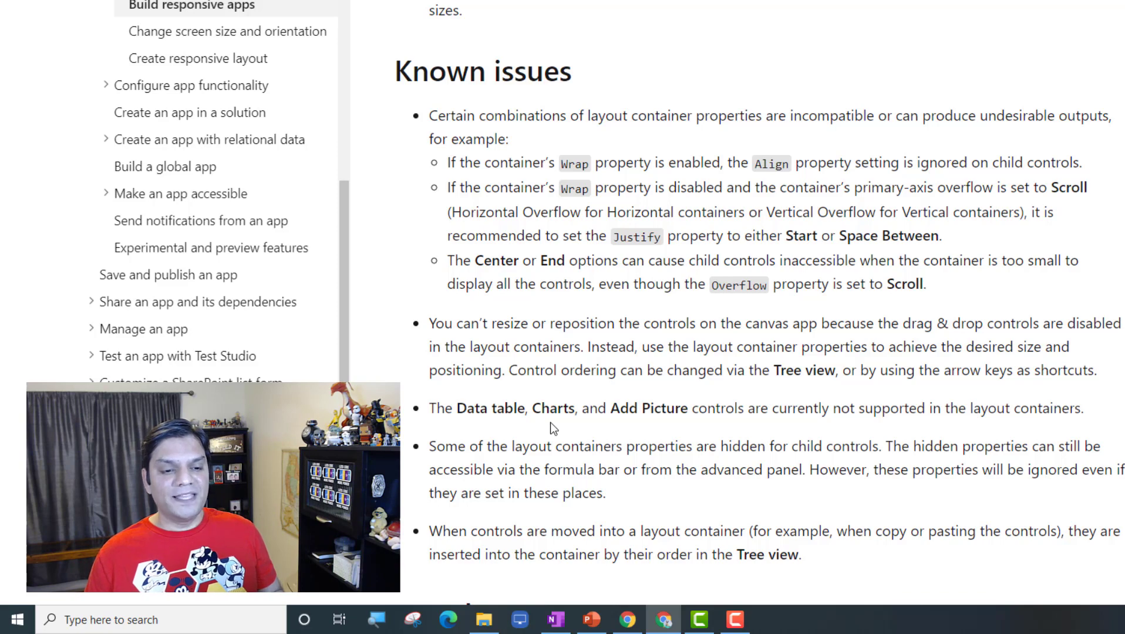
scroll(550, 421, down, 2)
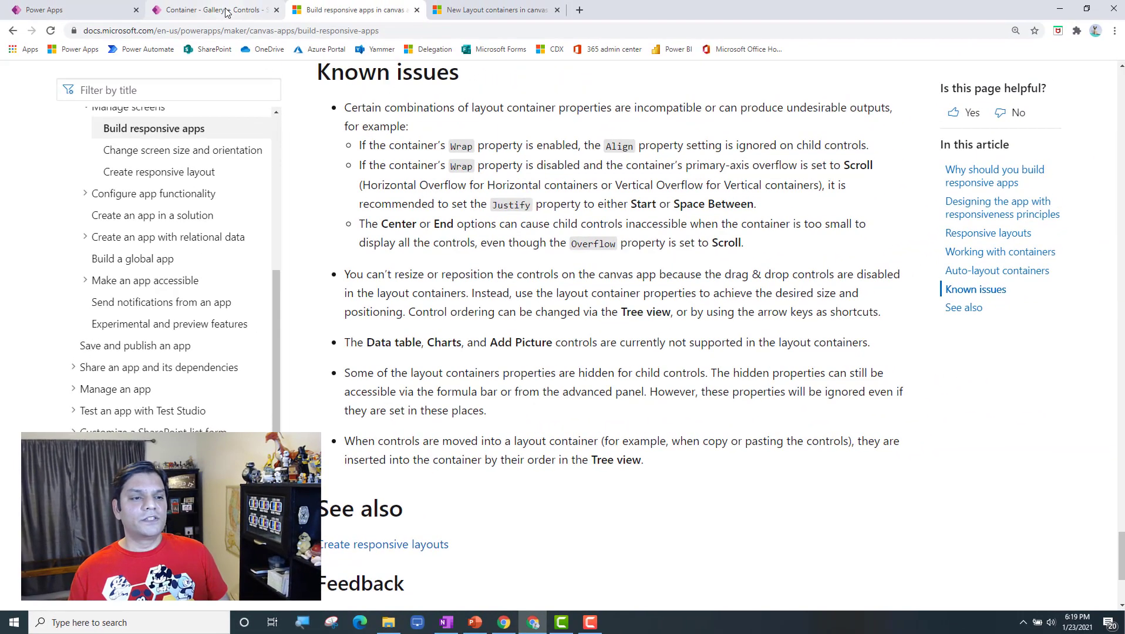
Switch to Power Apps Studio, show Screen2's container hierarchy and look through the new-screen layout templates.
click(214, 10)
click(246, 283)
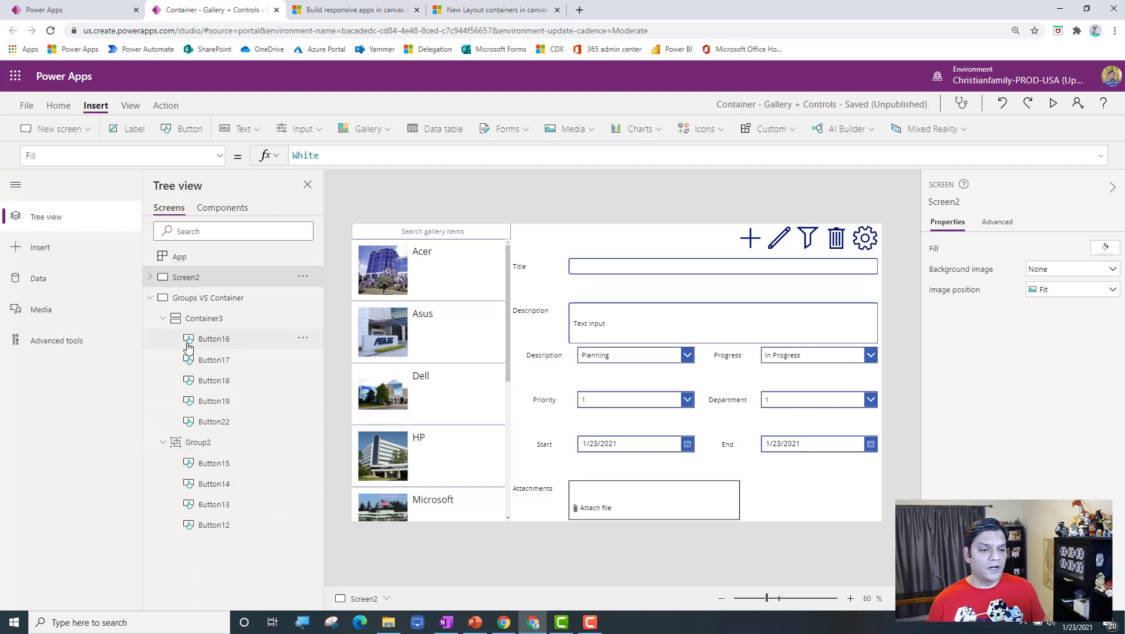
click(151, 298)
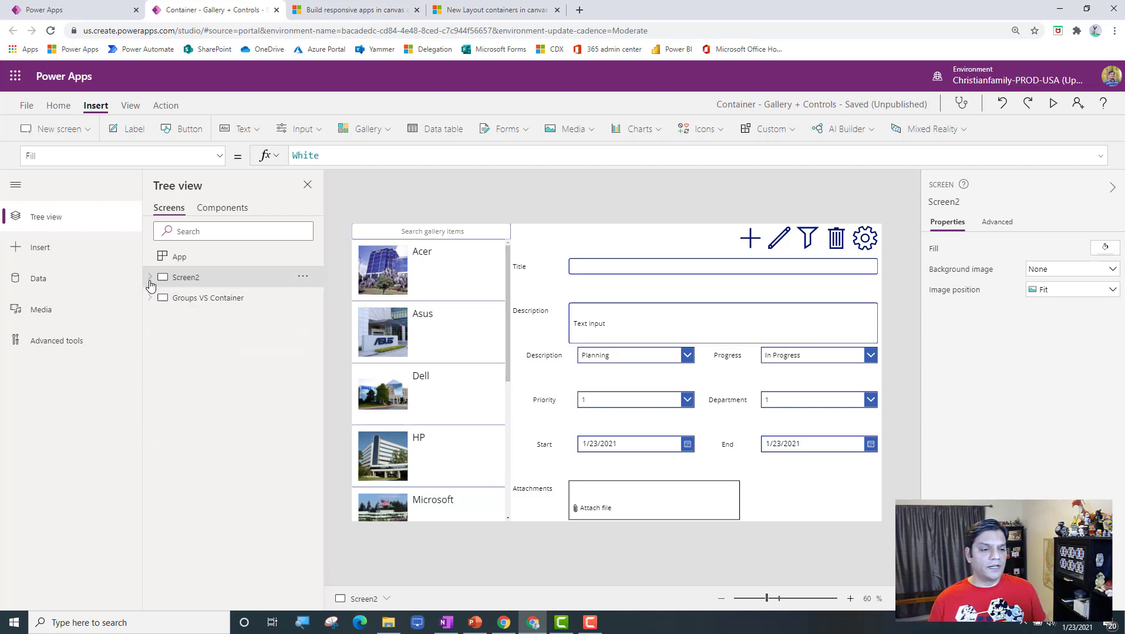
click(150, 278)
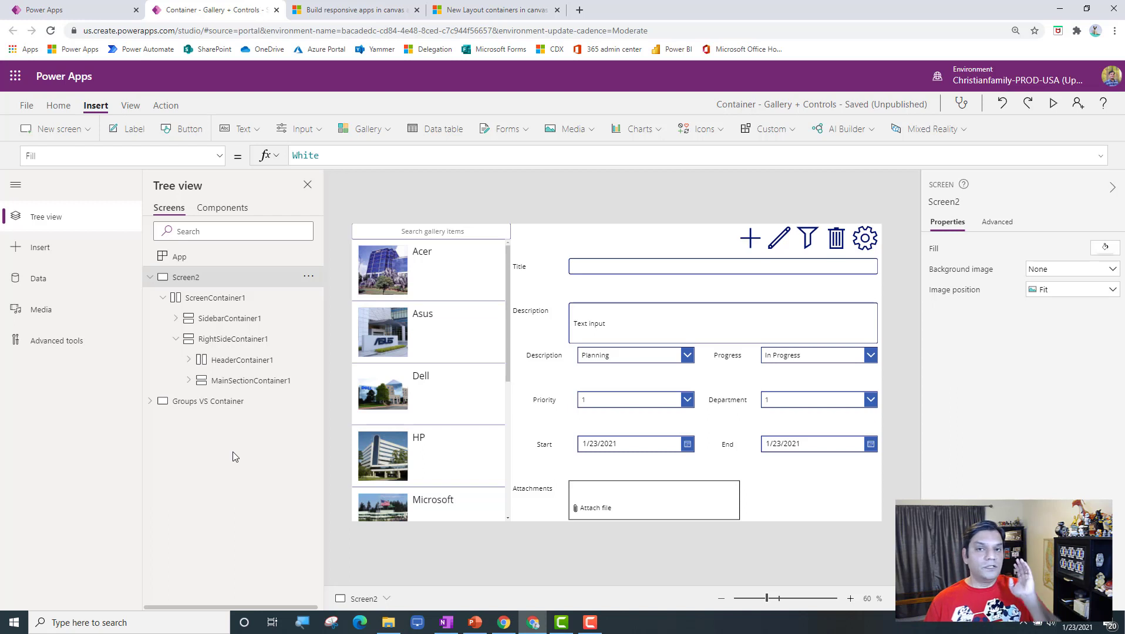
click(81, 135)
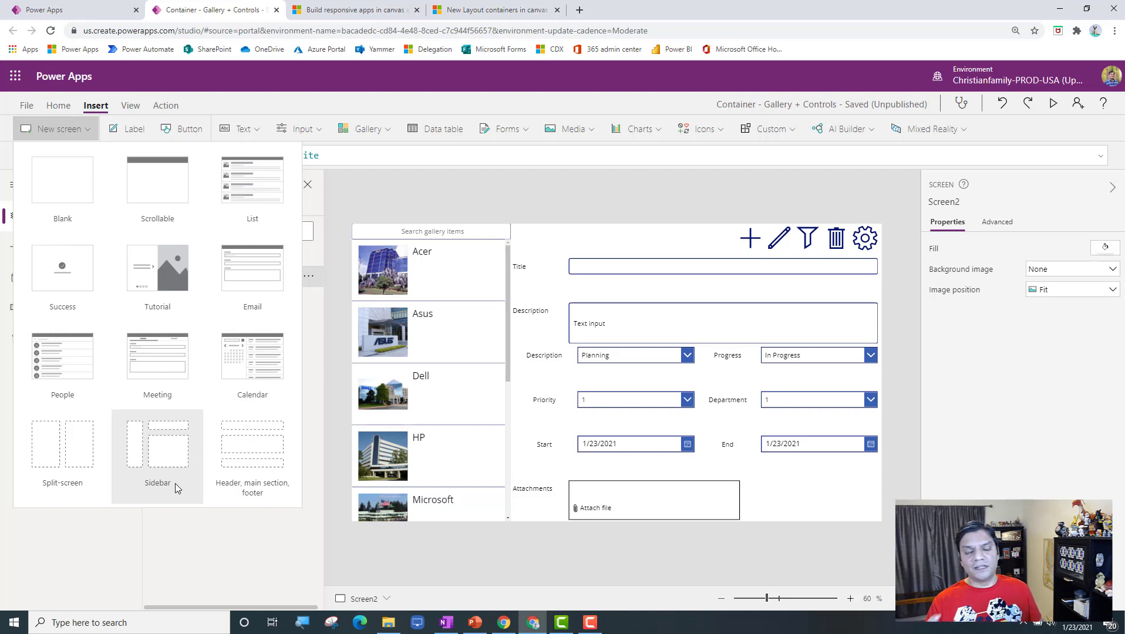
click(387, 573)
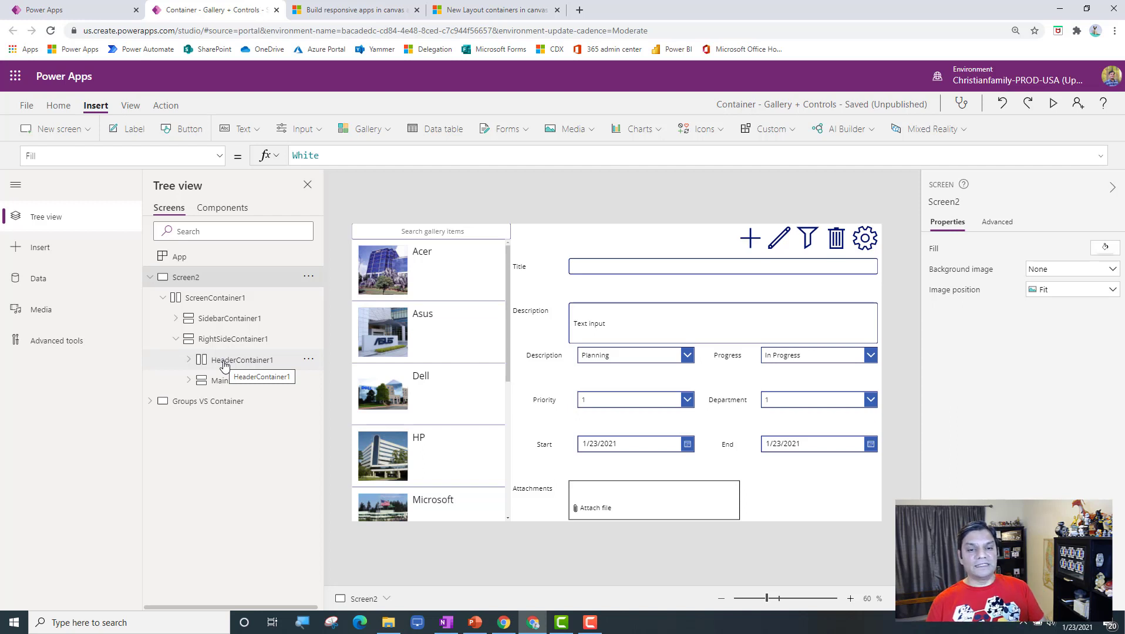
Preview Screen2 and check its responsive layout by narrowing and widening the browser window, and return to the editor.
click(1052, 106)
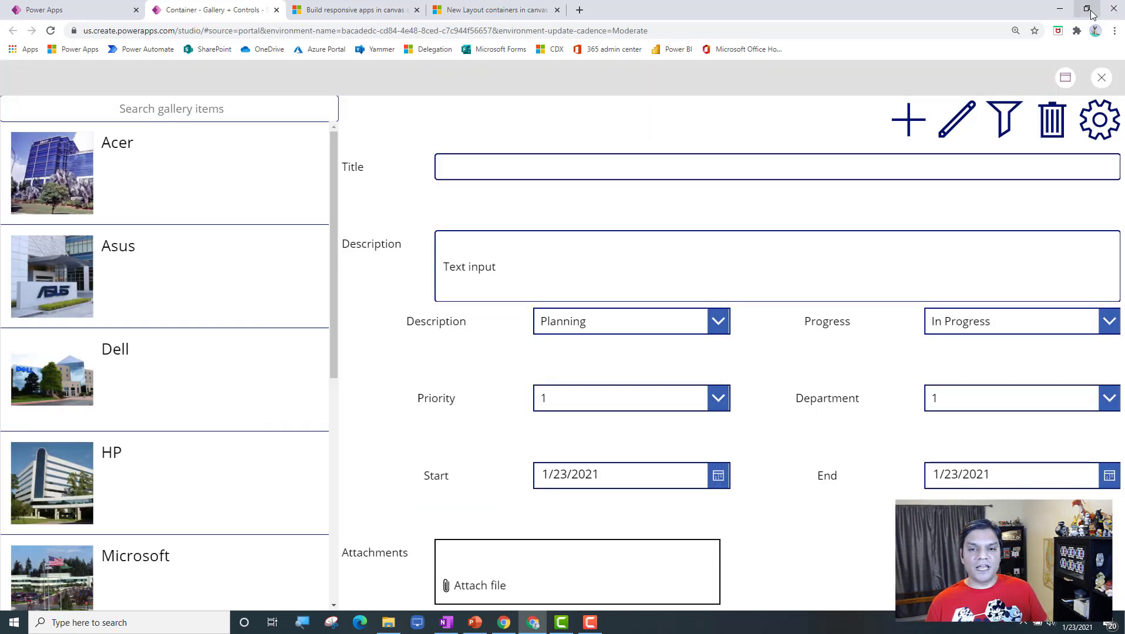
click(1090, 11)
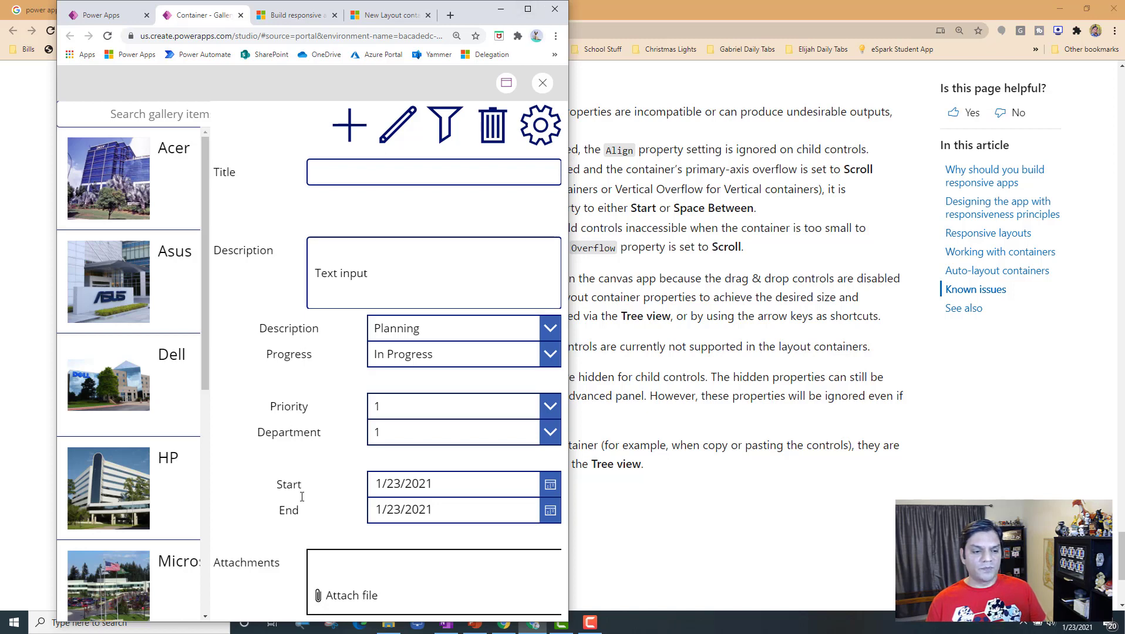
click(528, 9)
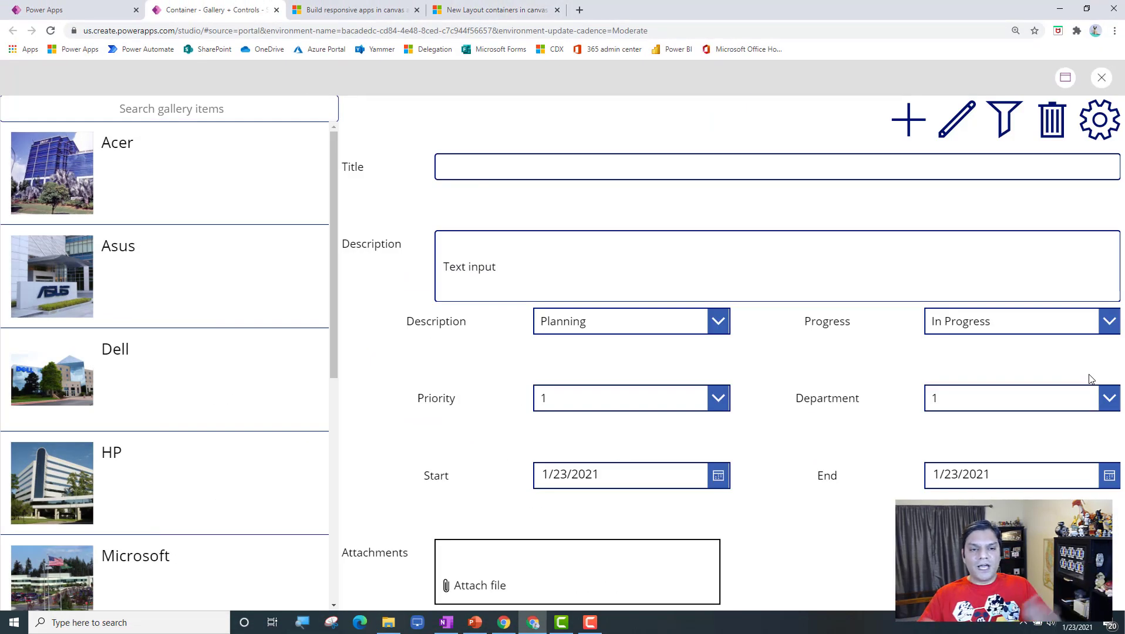
click(1086, 8)
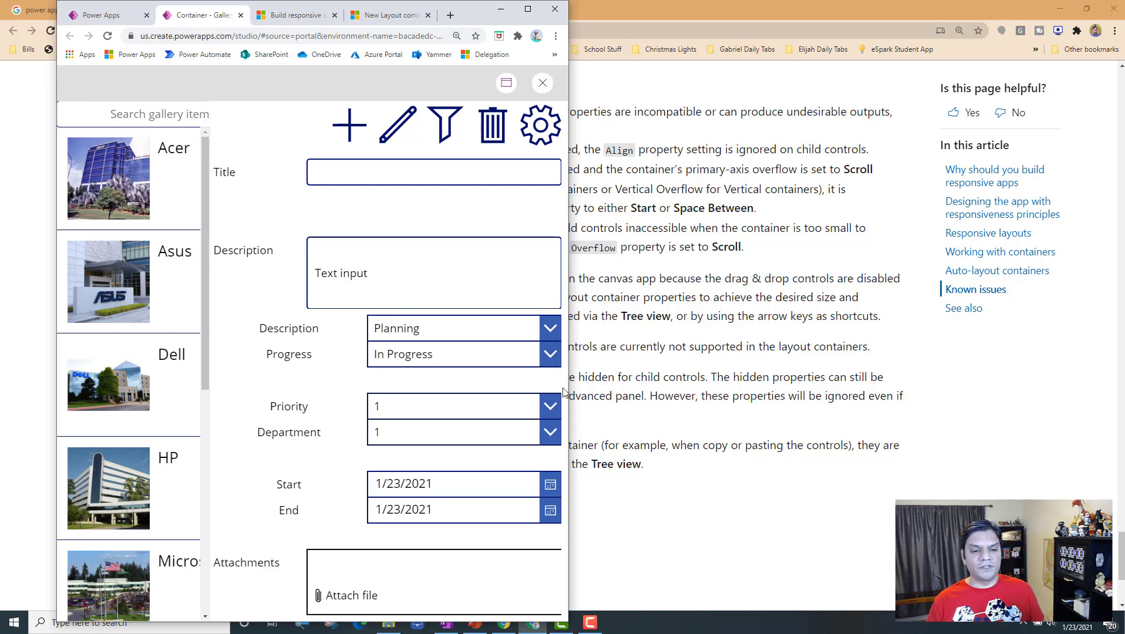
drag(570, 381, 1084, 383)
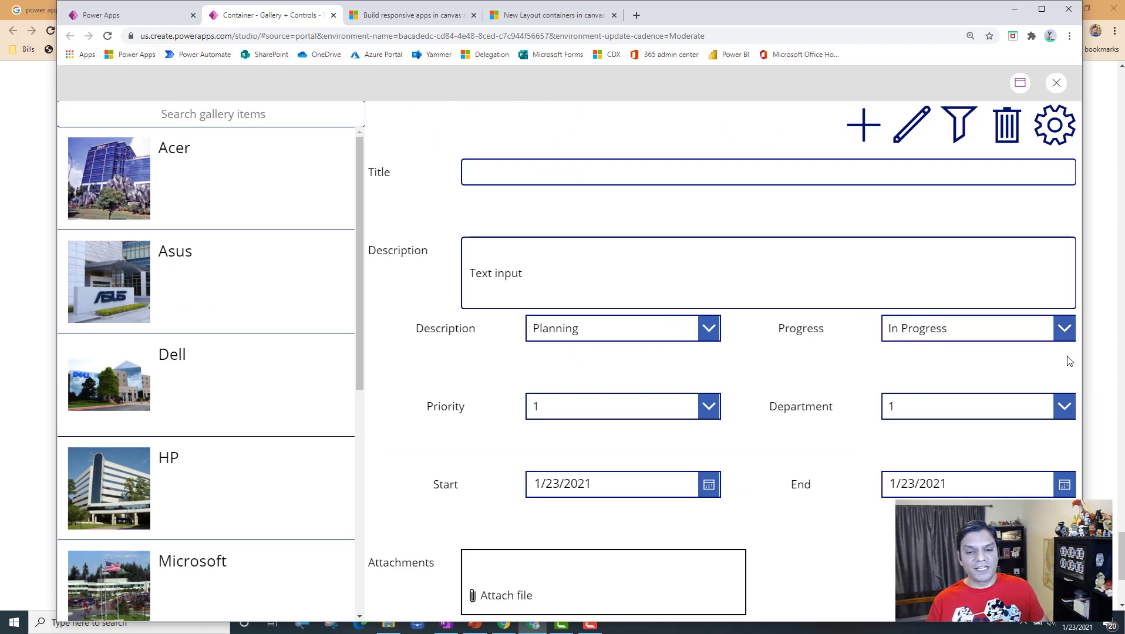
drag(1083, 351, 555, 377)
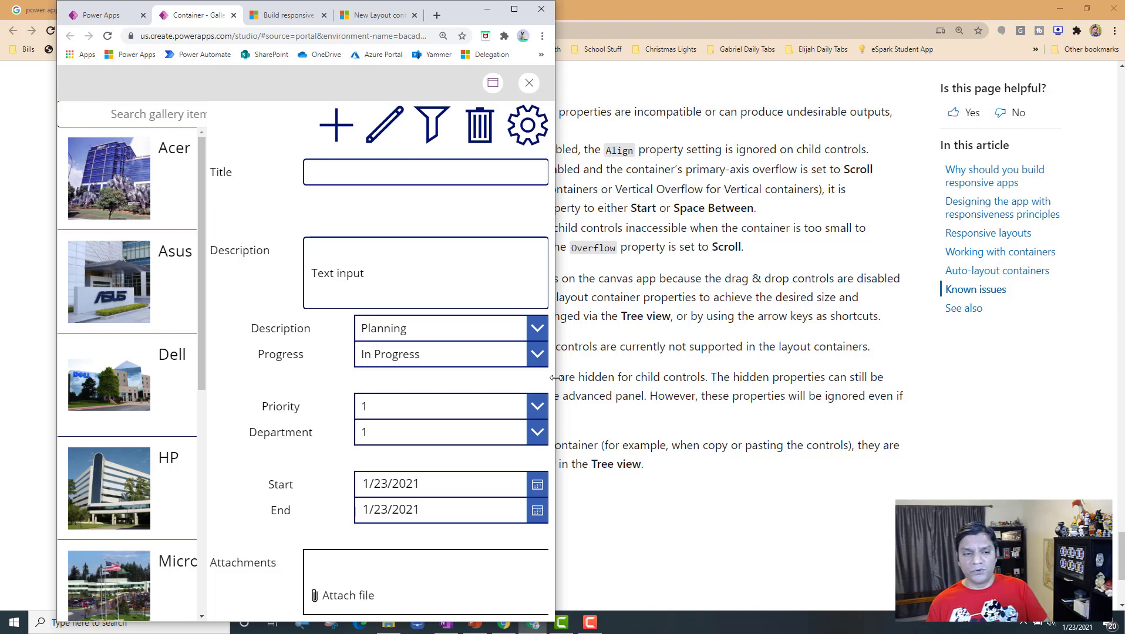
click(513, 9)
click(1102, 77)
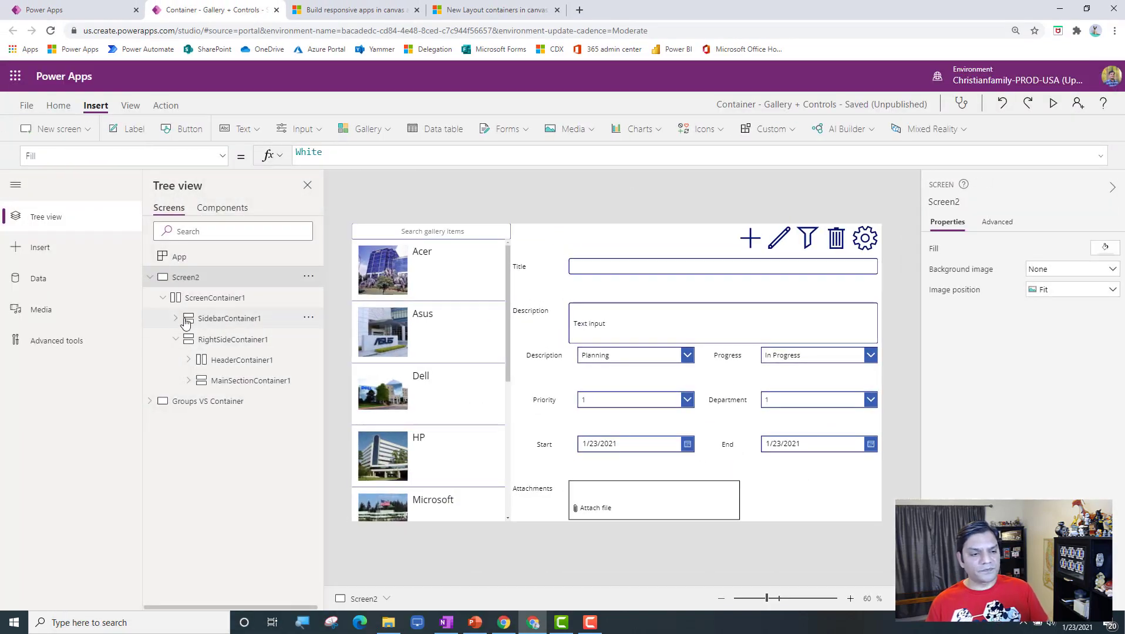
Inspect ScreenContainer1 and its child containers SidebarContainer1 and RightSideContainer1, including the controls nested in the sidebar.
click(234, 298)
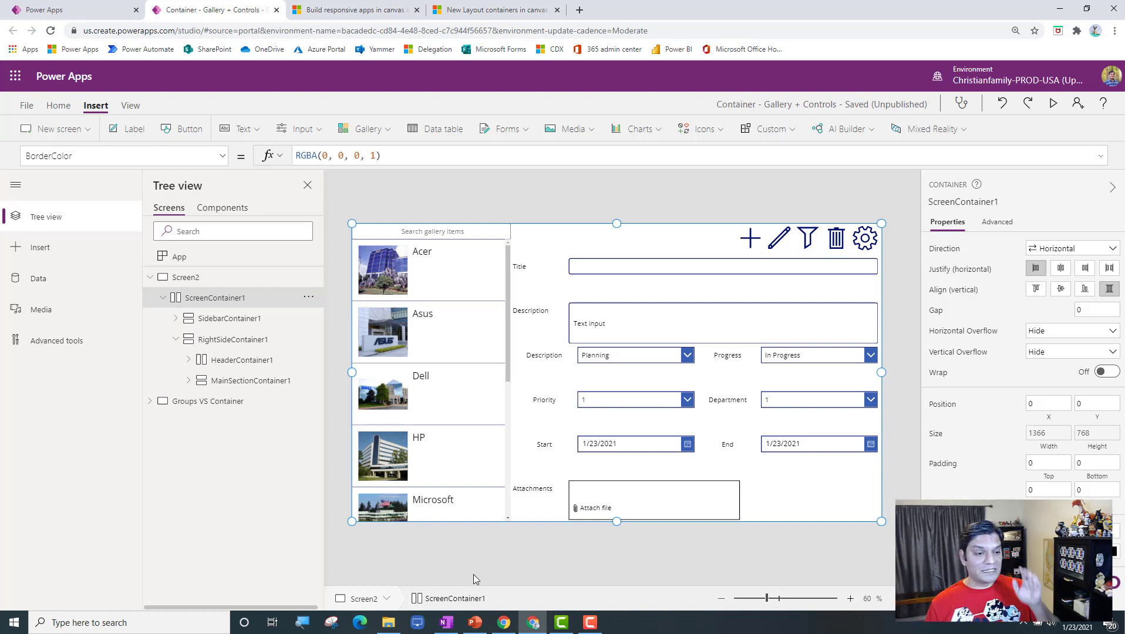
click(177, 340)
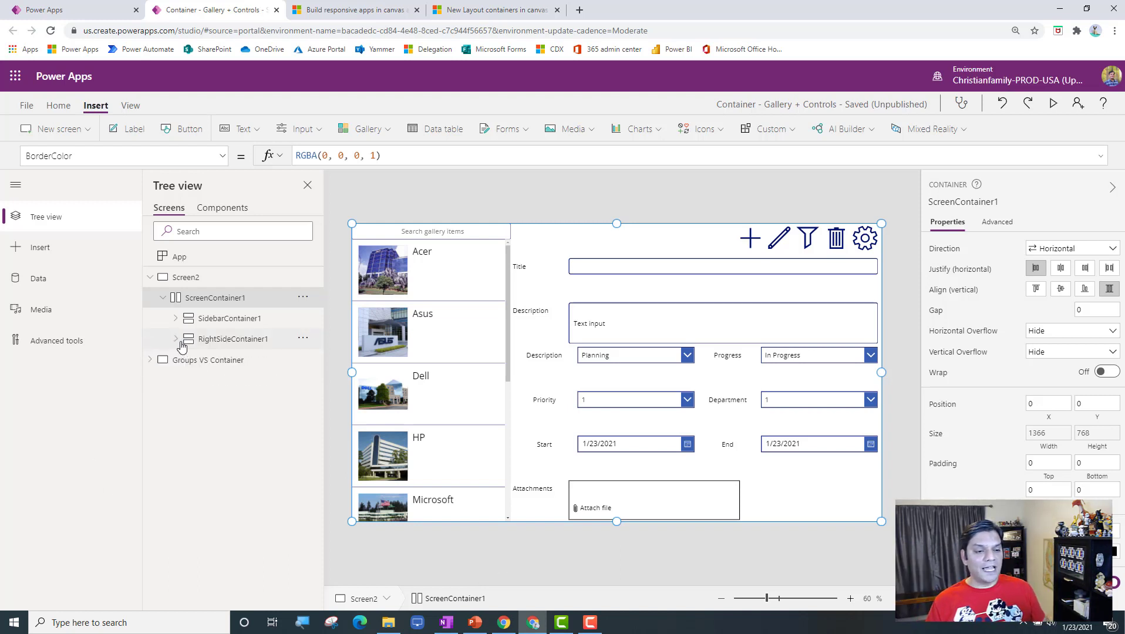
click(235, 325)
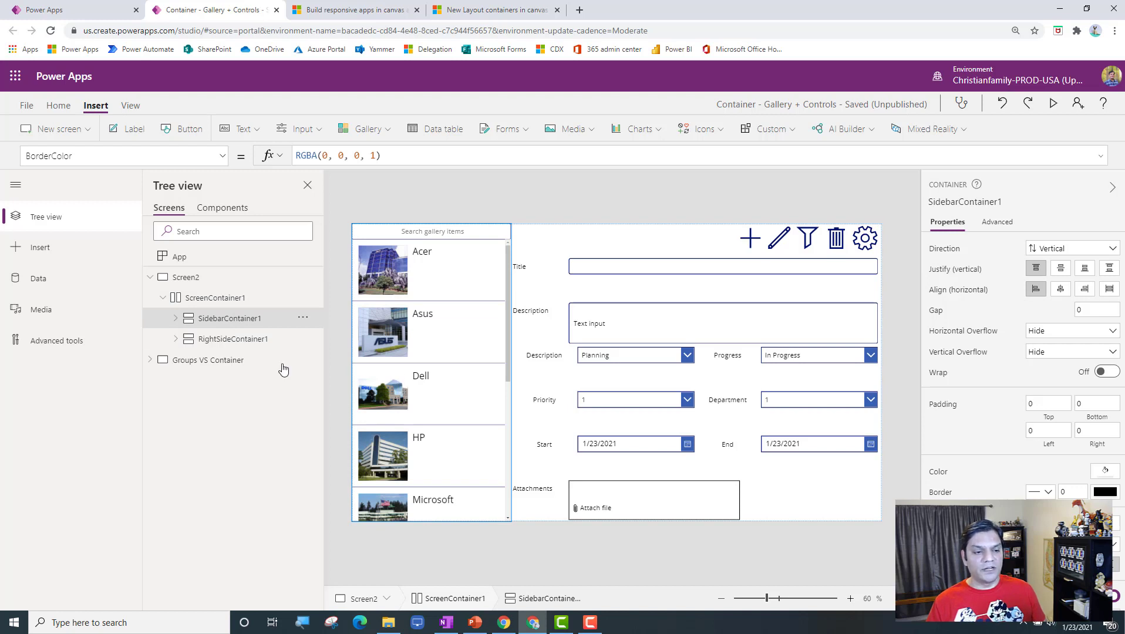
click(239, 342)
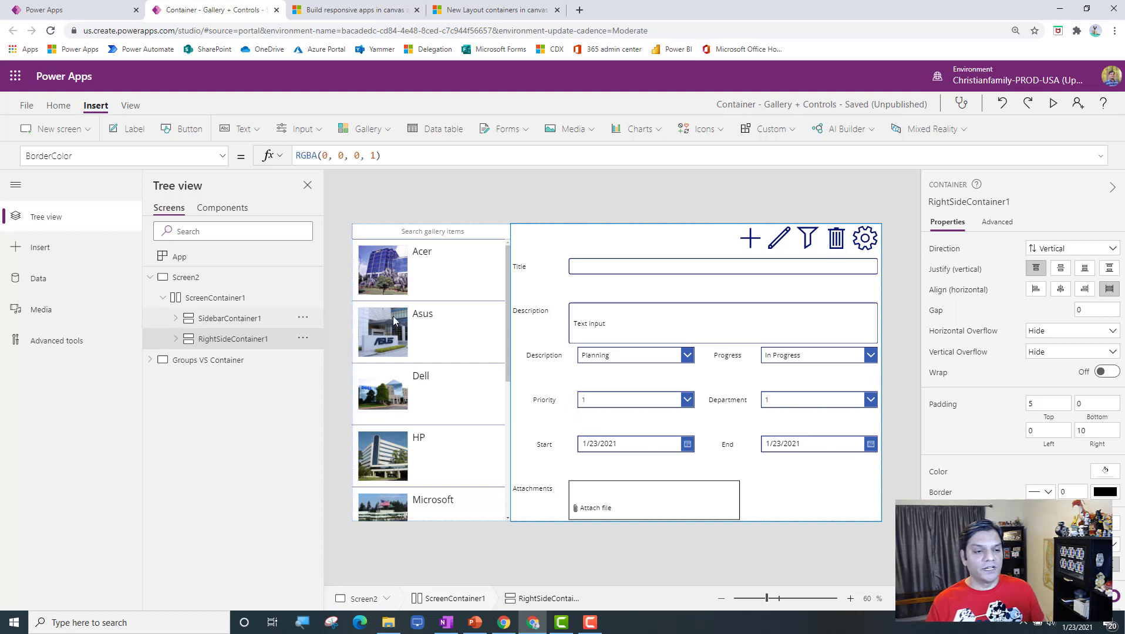
click(259, 321)
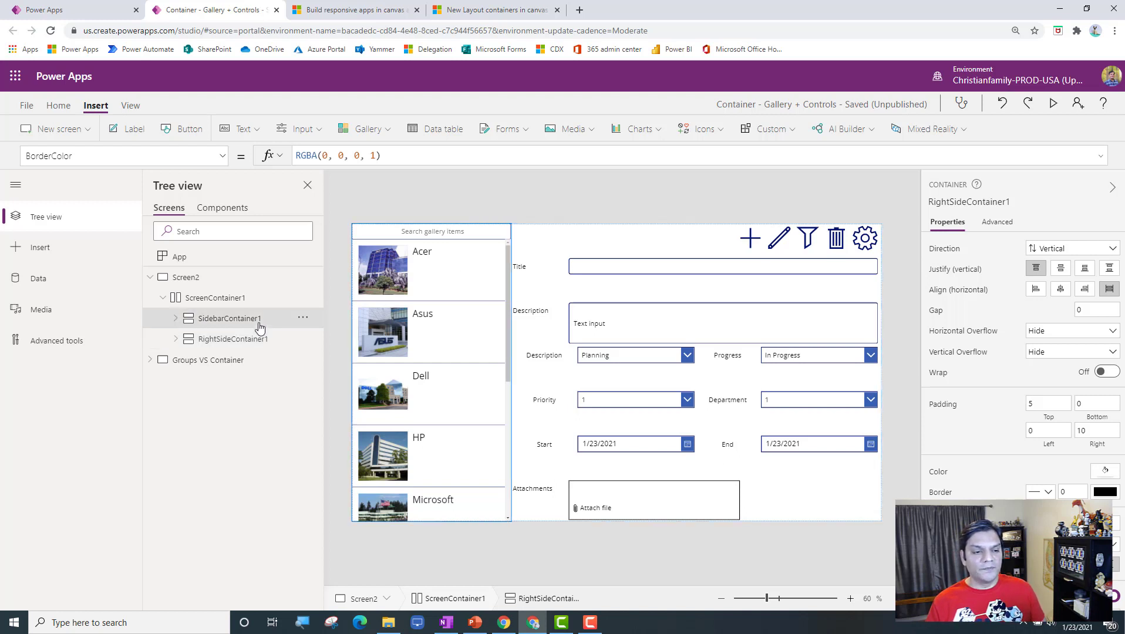
click(176, 320)
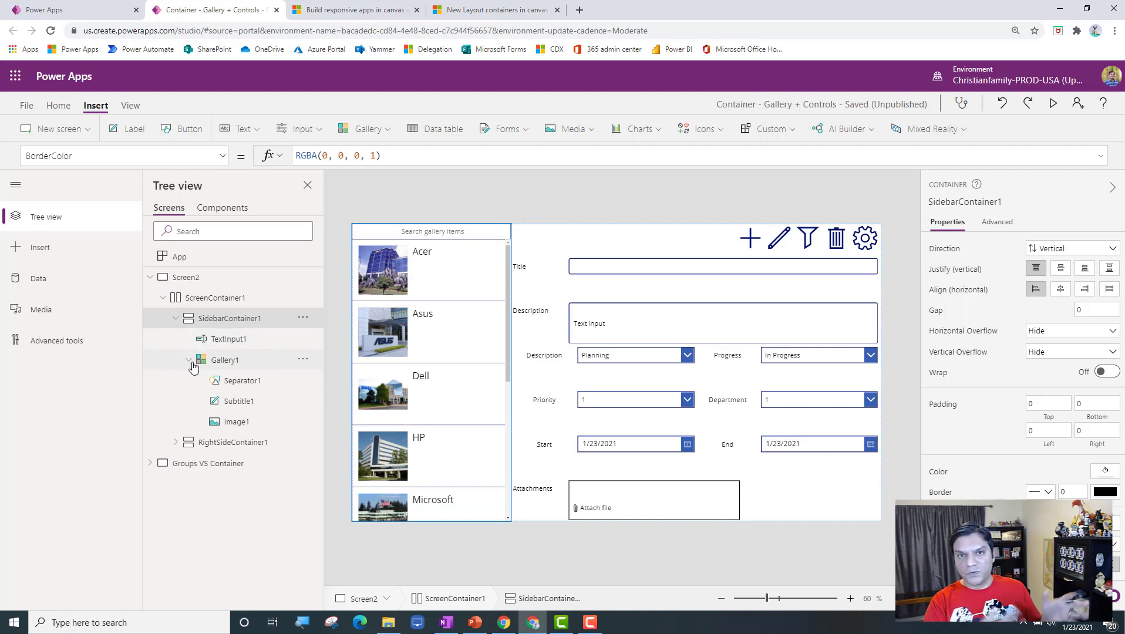
click(176, 318)
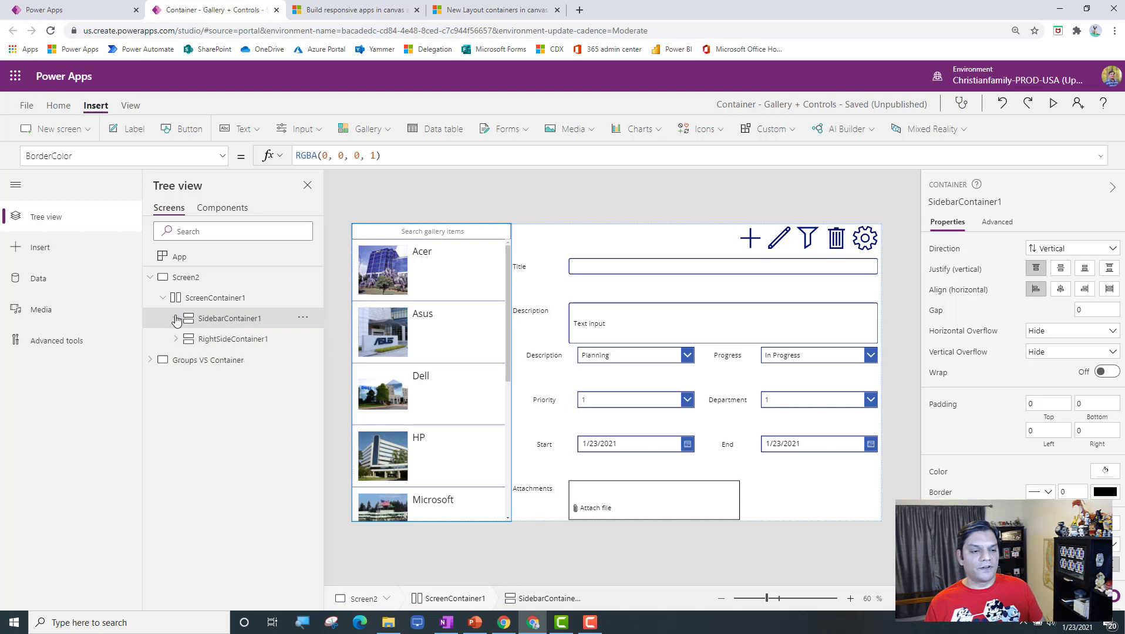
Inspect HeaderContainer1 and MainSectionContainer1 inside RightSideContainer1 on Screen2.
click(176, 339)
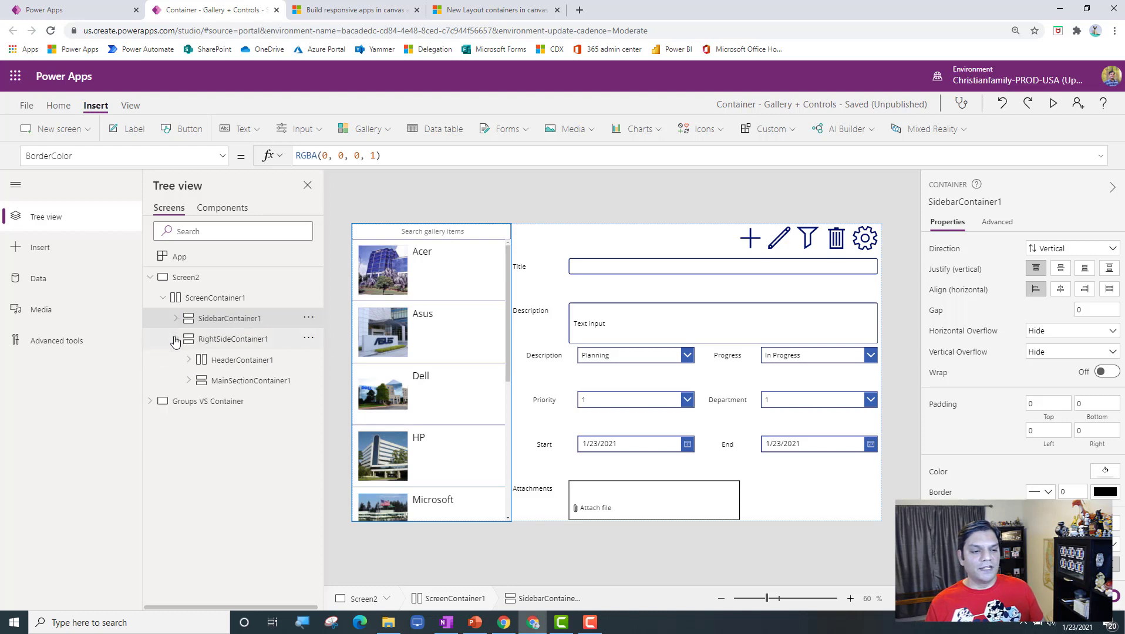
click(211, 360)
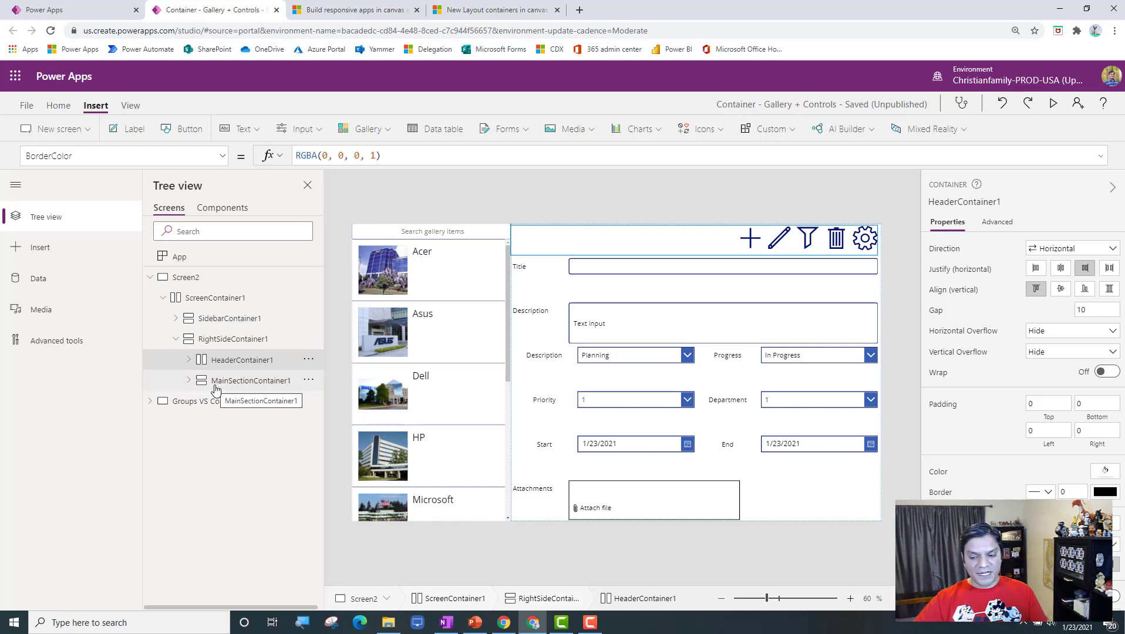
click(252, 377)
click(255, 369)
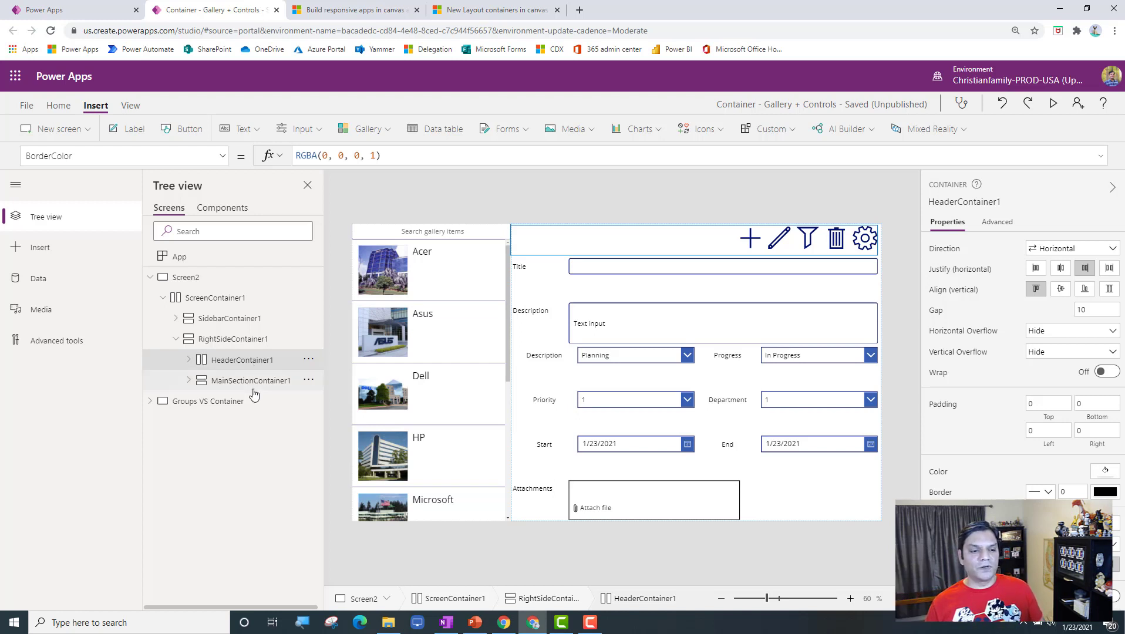
click(253, 386)
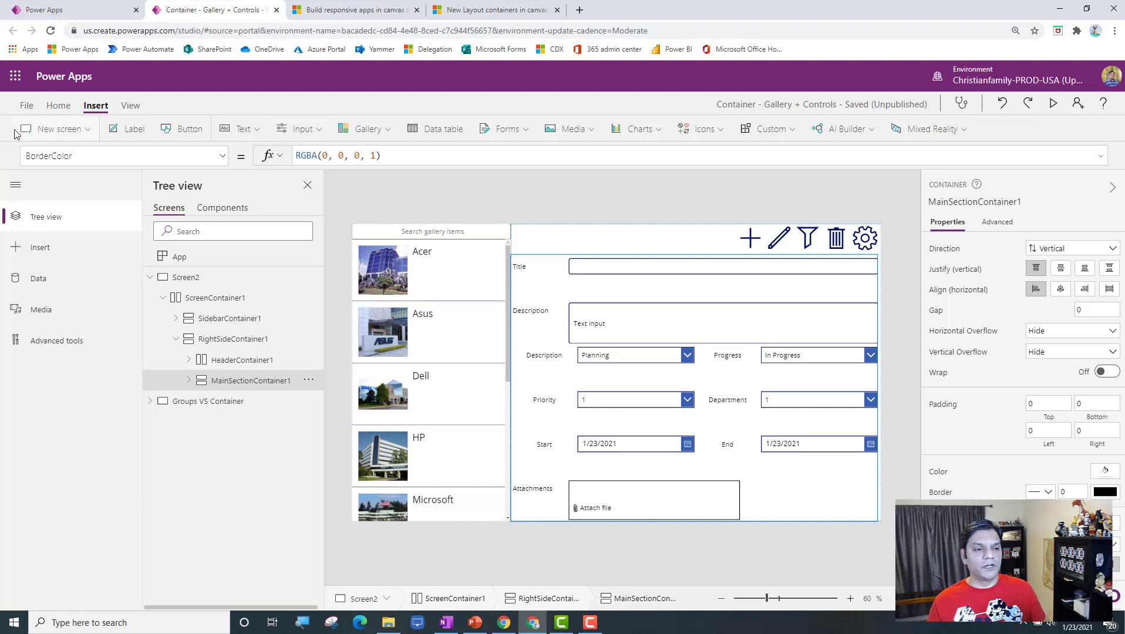
Review the app's screen size and orientation settings, including Scale to fit, Lock aspect ratio and Lock orientation, and return to the editor.
click(27, 105)
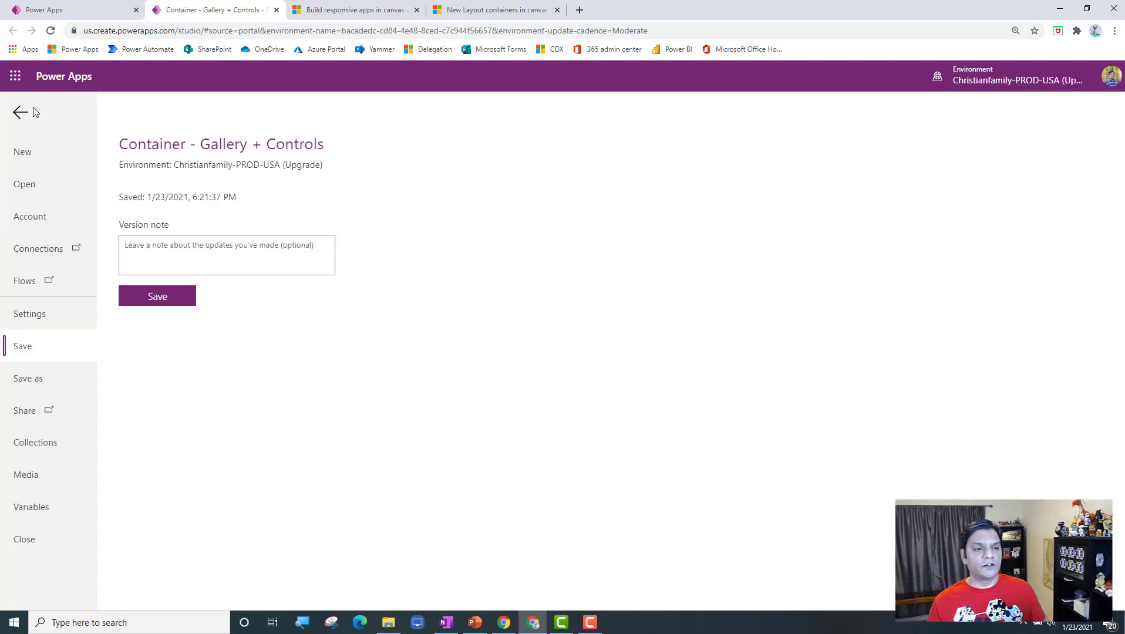
click(54, 326)
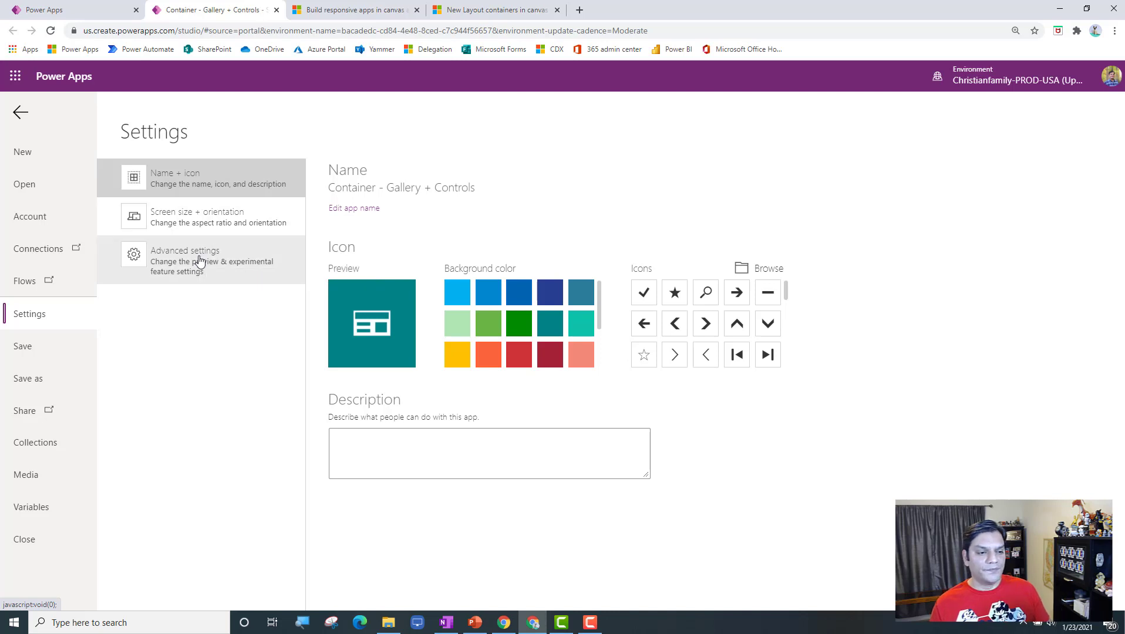
click(199, 234)
scroll(638, 522, down, 5)
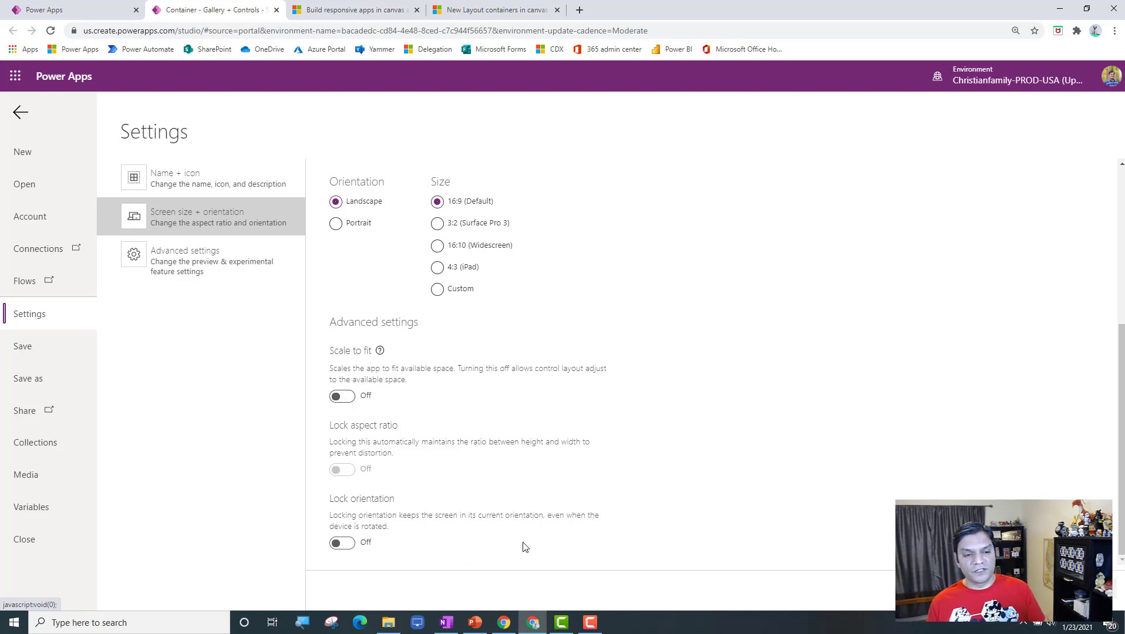
click(21, 112)
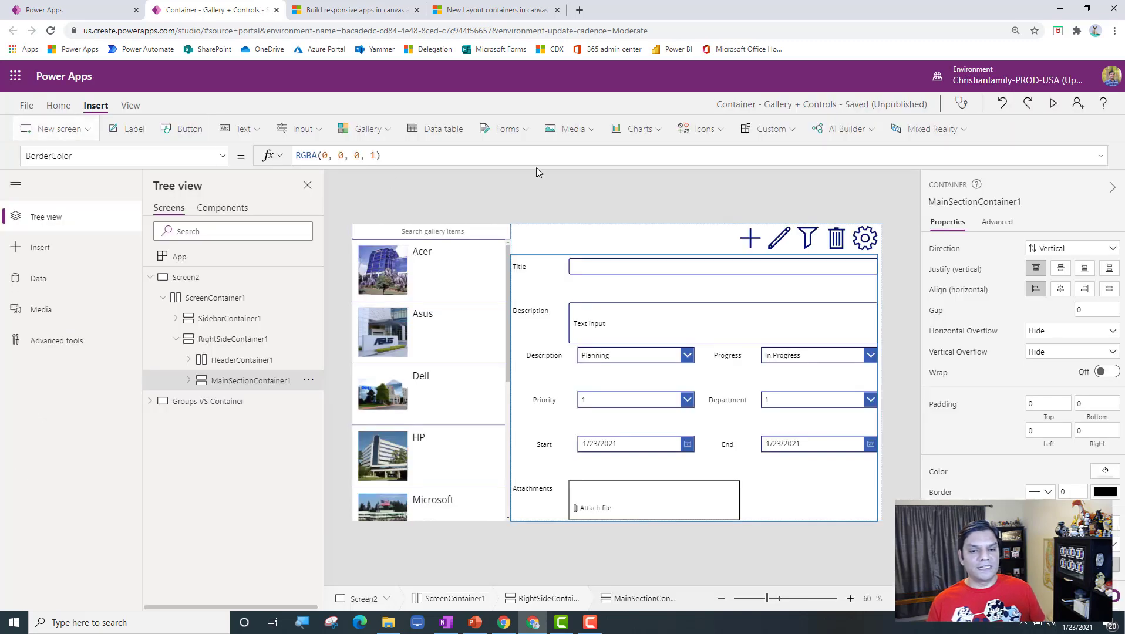
Preview the app and compare its layout by switching between the two preview display modes, ending in the pencil-marked one.
click(1053, 103)
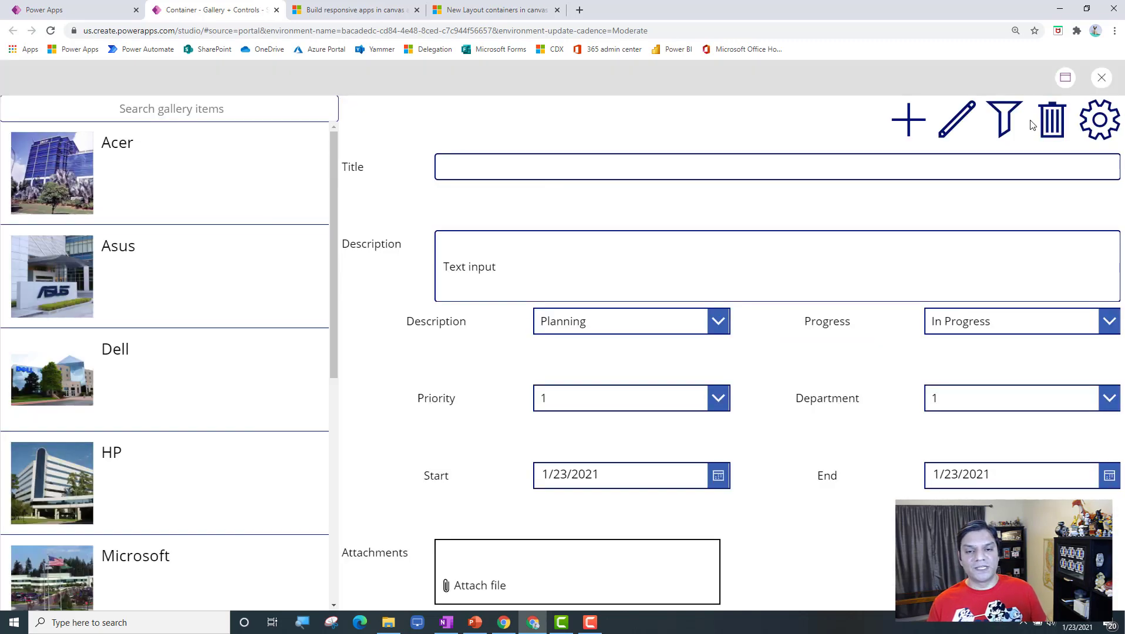
click(1064, 80)
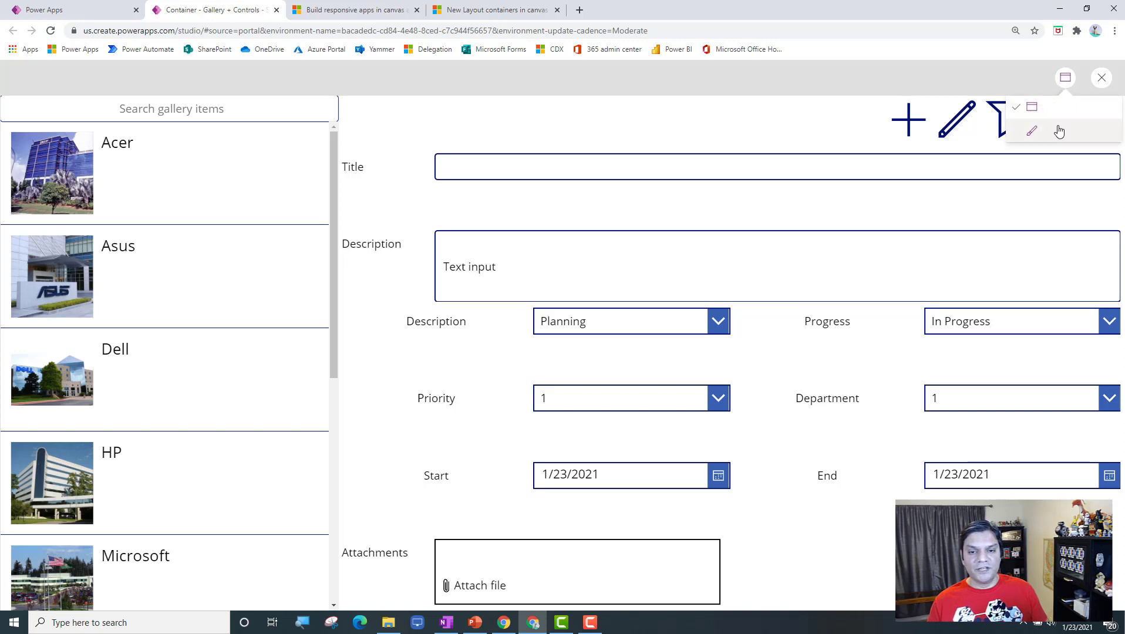
click(1059, 132)
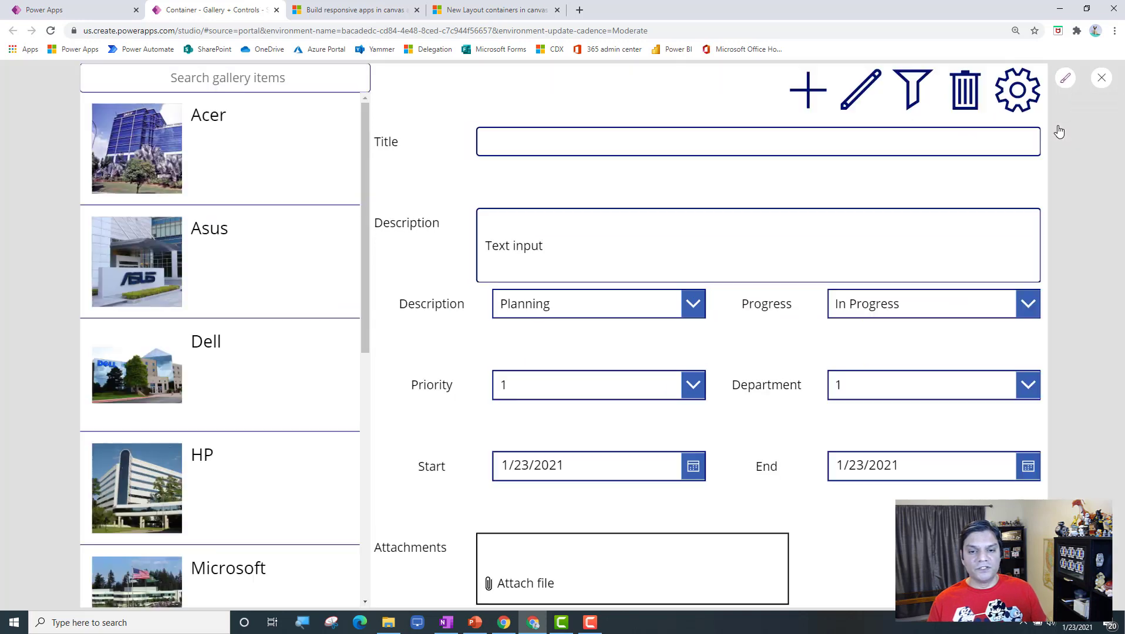
click(1064, 81)
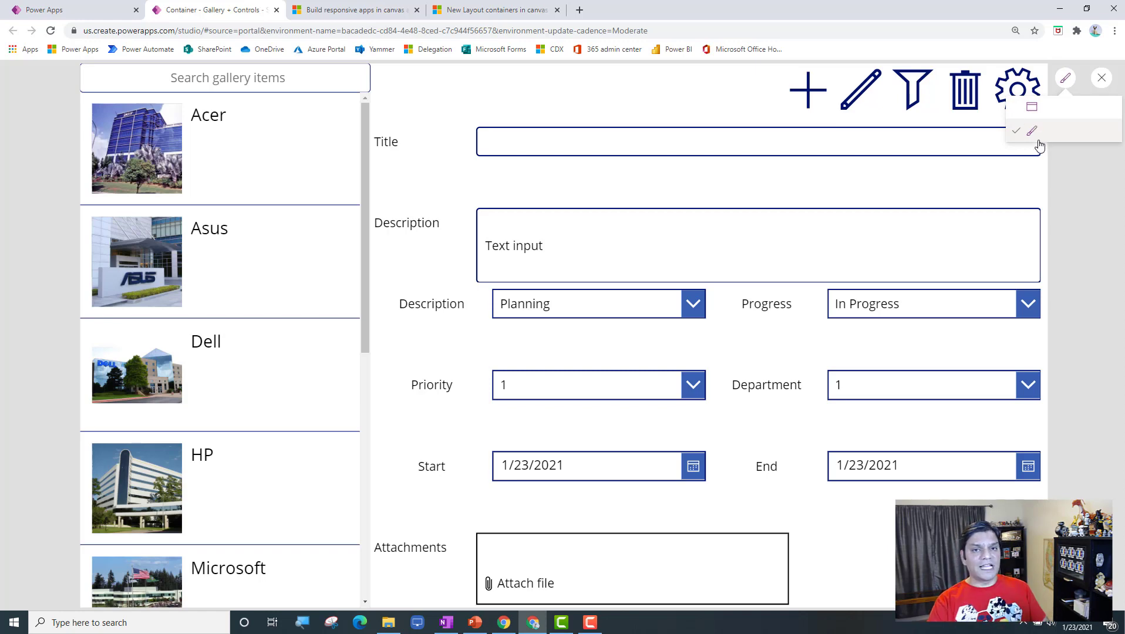
click(1044, 113)
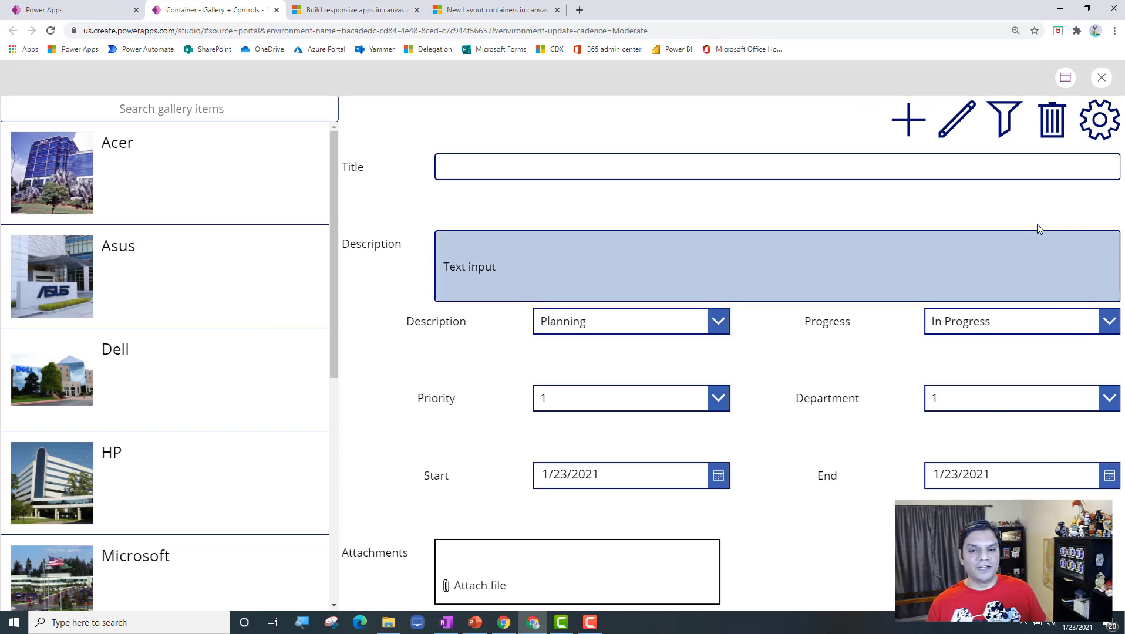
click(1065, 78)
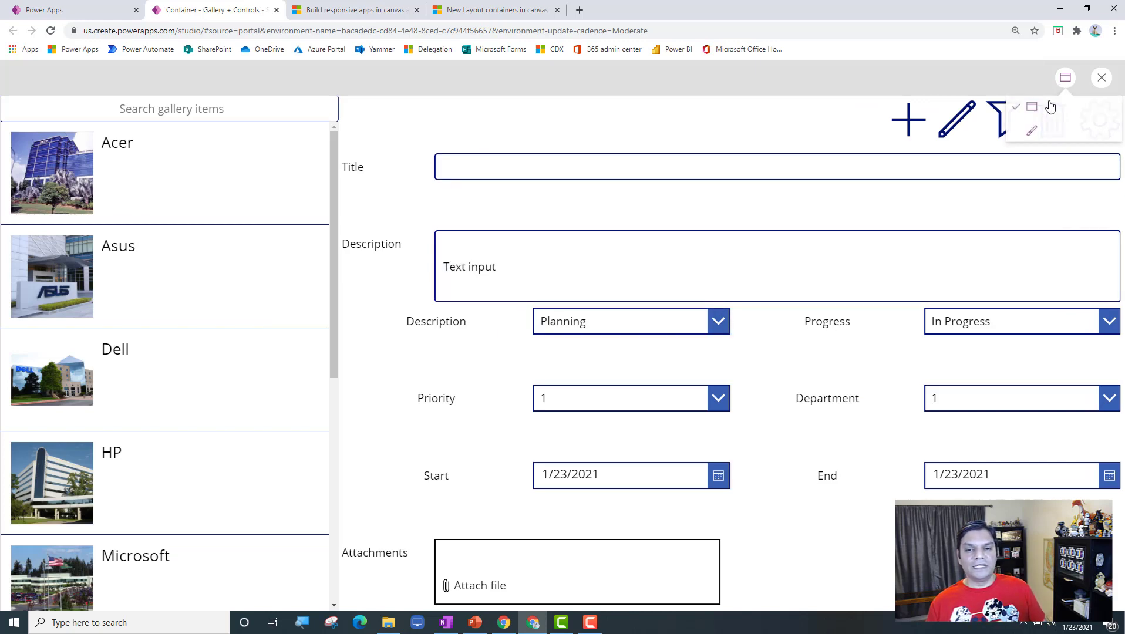
click(1030, 134)
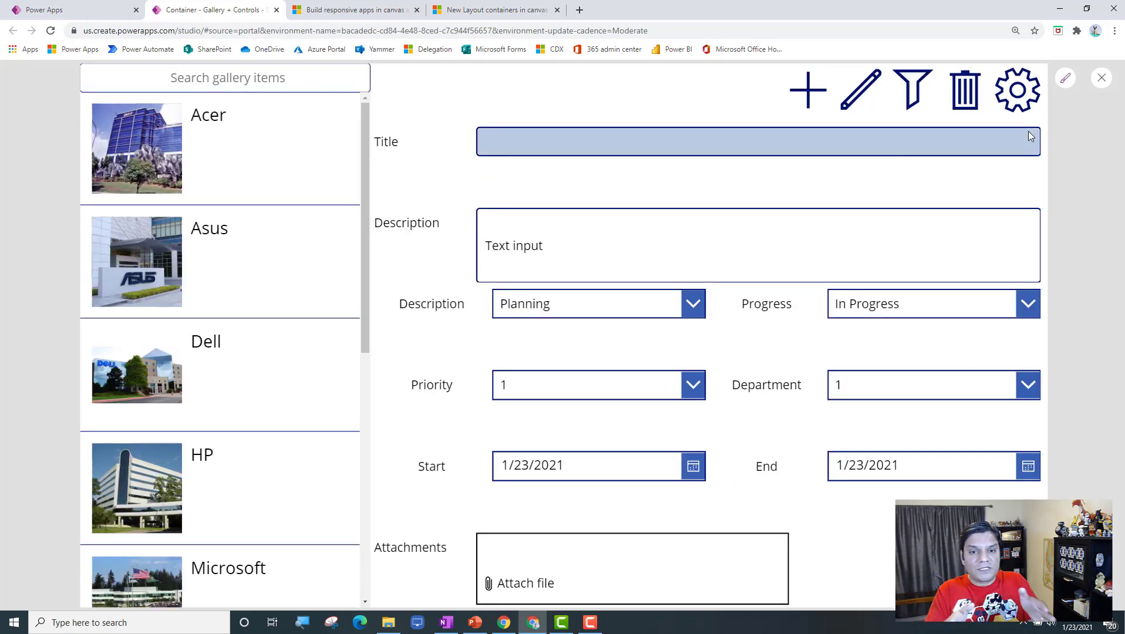